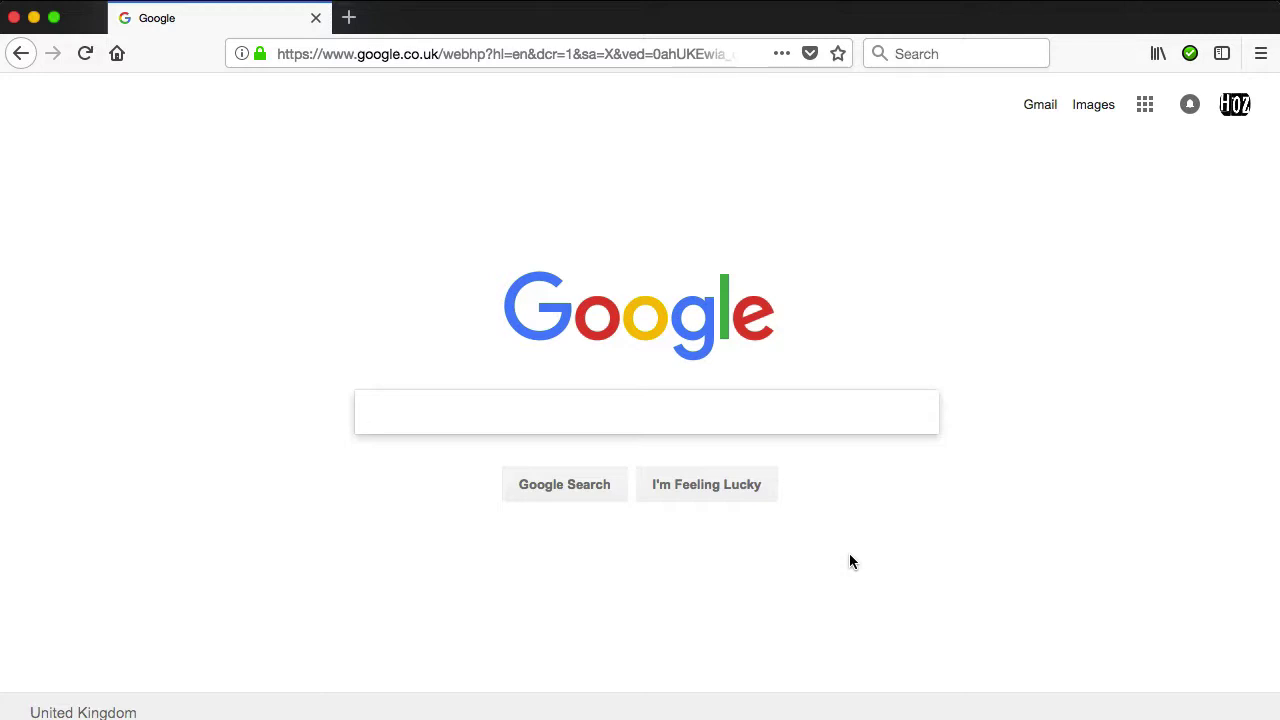
# - Search Google for "google trends" and open the Google Trends website from the results
pyautogui.write('google trends')
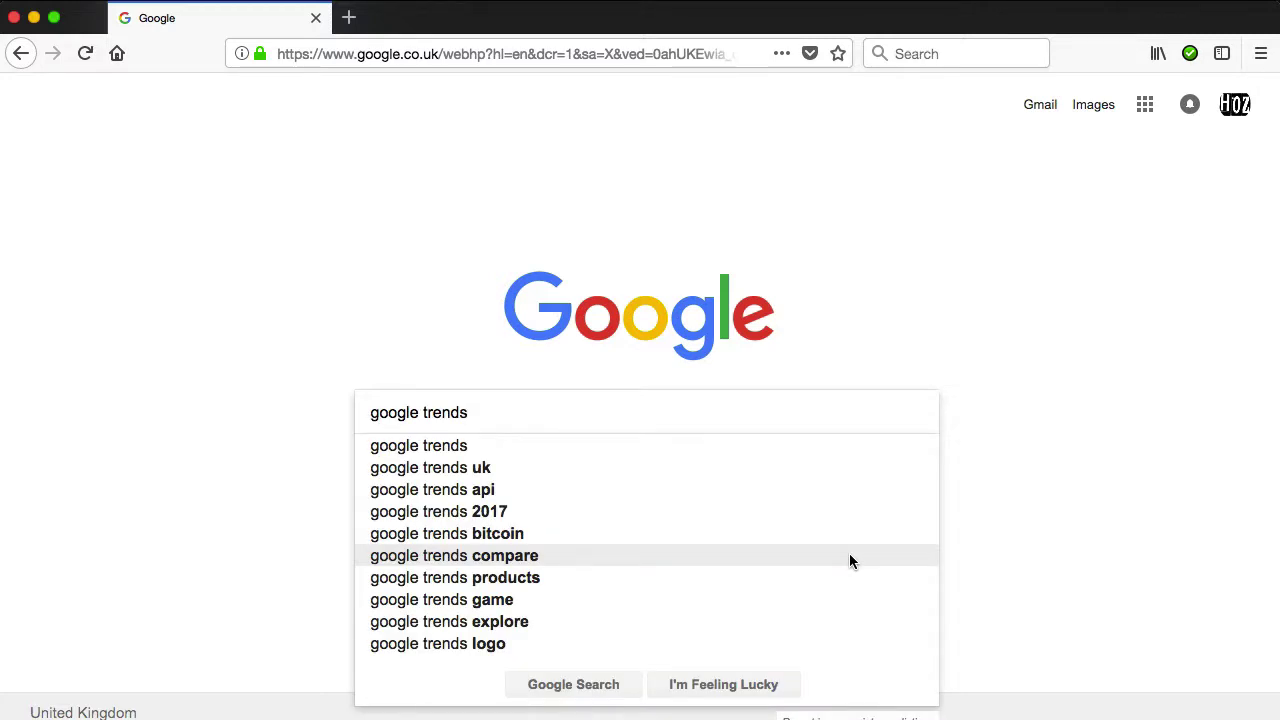
pyautogui.press('Return')
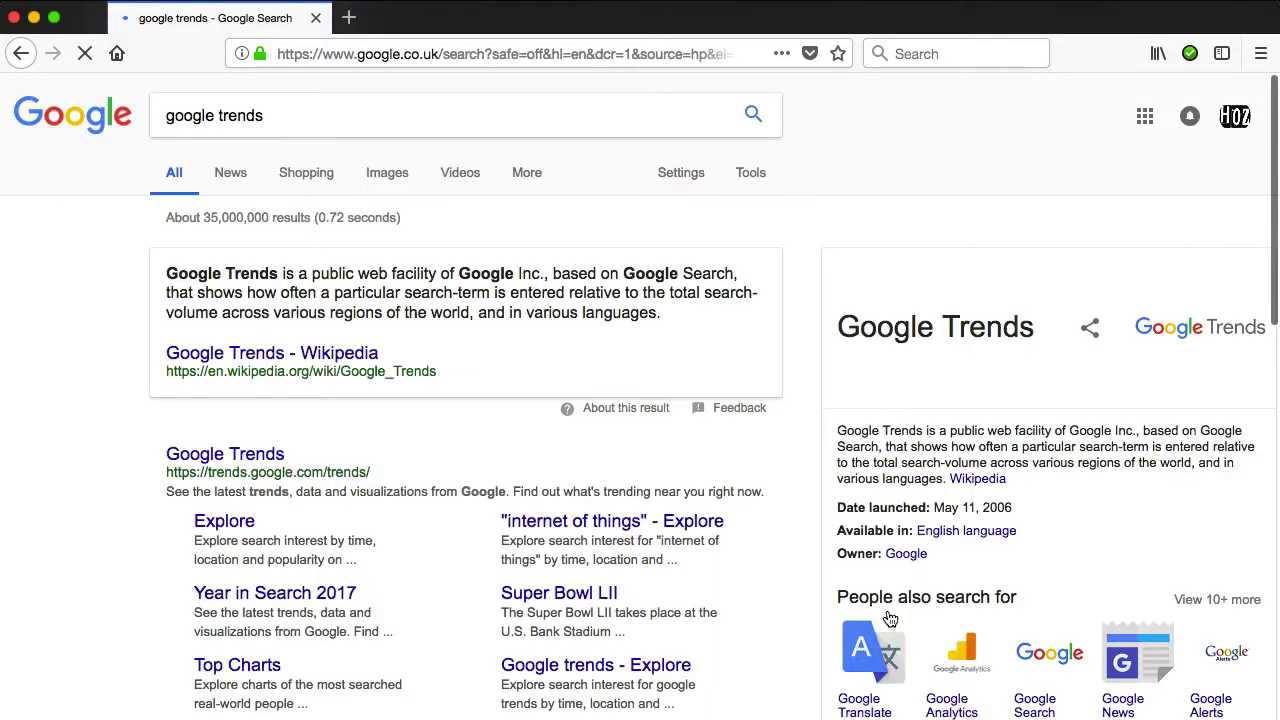
pyautogui.click(258, 456)
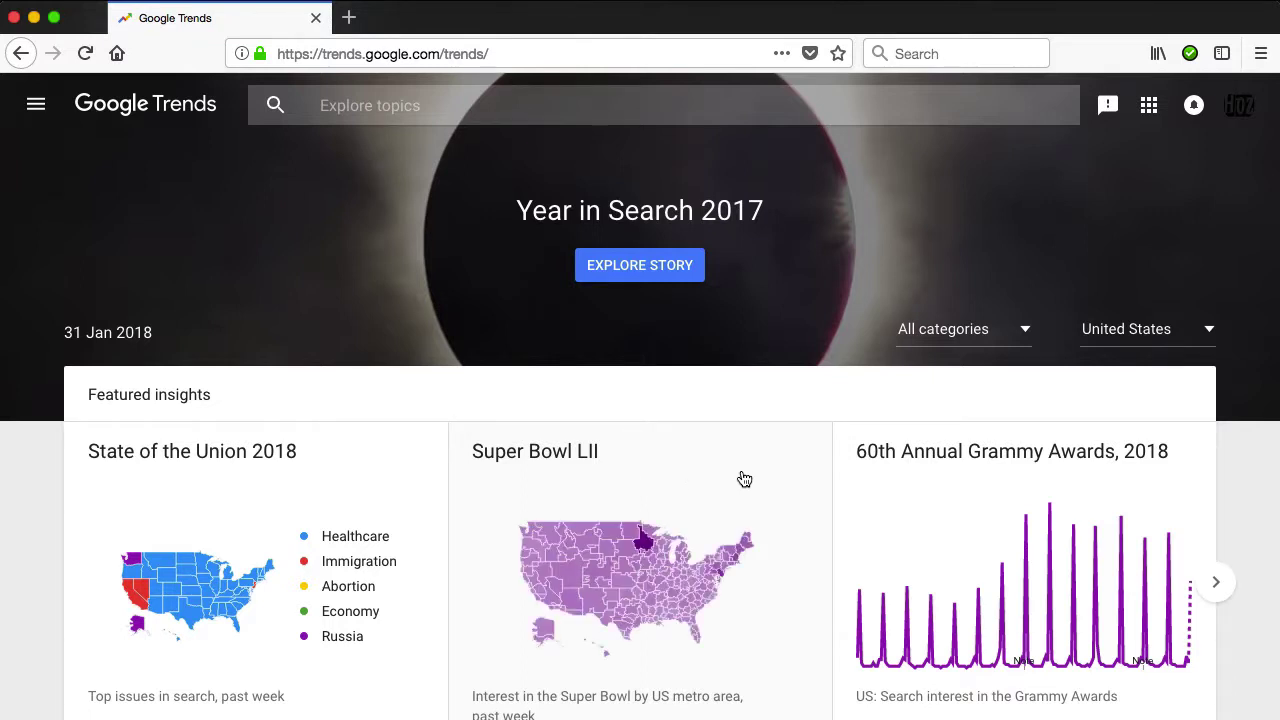
# - Examine the featured insights and the ranked list of stories trending now on the Google Trends home page
pyautogui.scroll(-3, 744, 478)
pyautogui.scroll(-5, 745, 479)
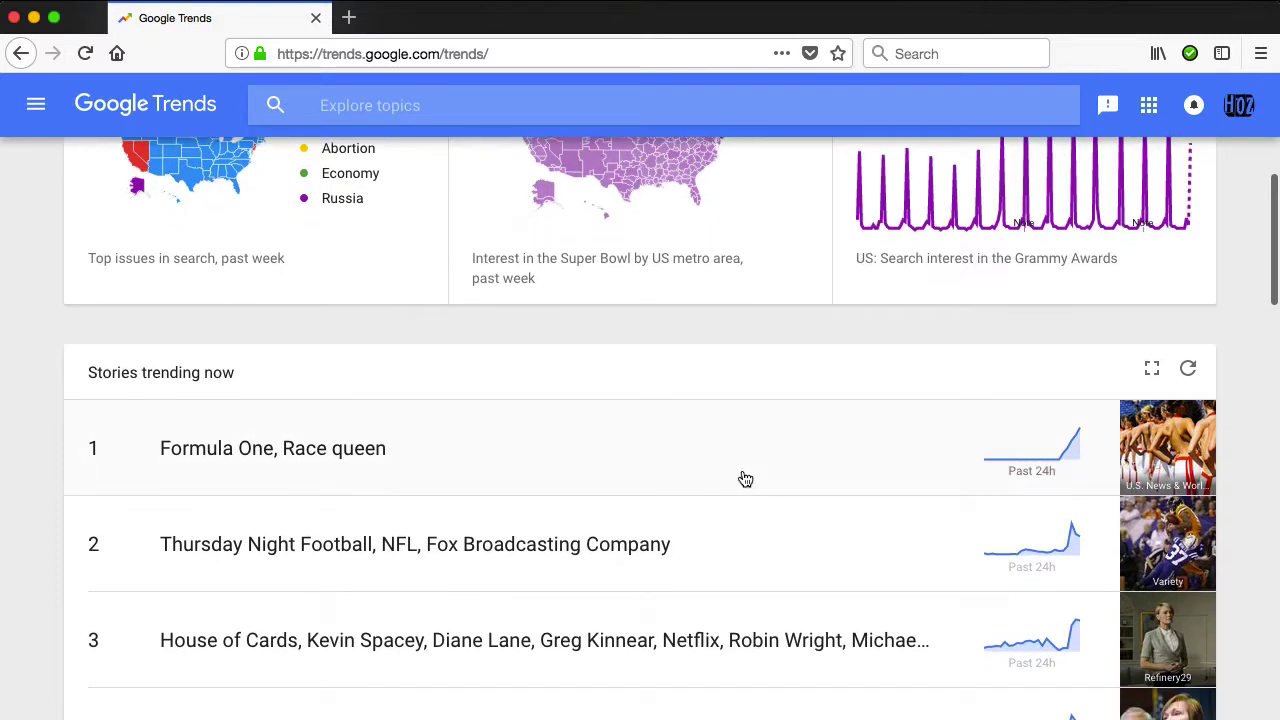
pyautogui.scroll(-3, 709, 477)
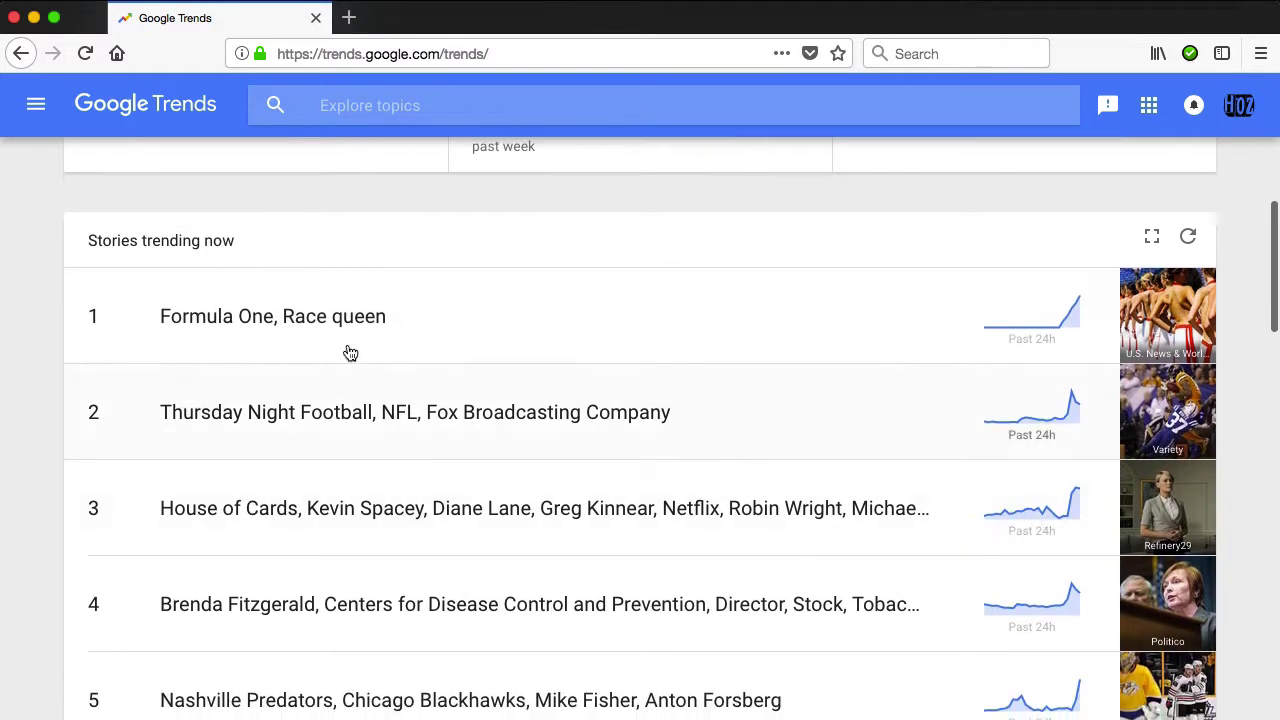
pyautogui.scroll(-2, 546, 380)
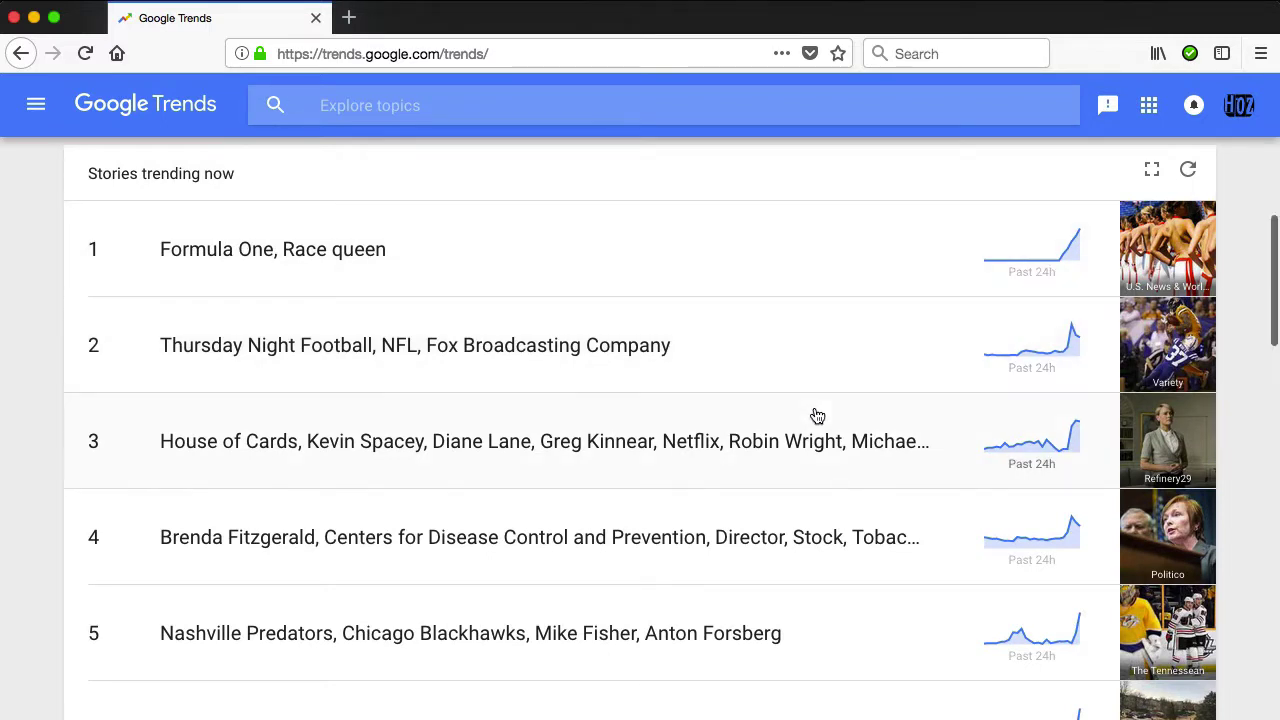
pyautogui.scroll(-8, 817, 415)
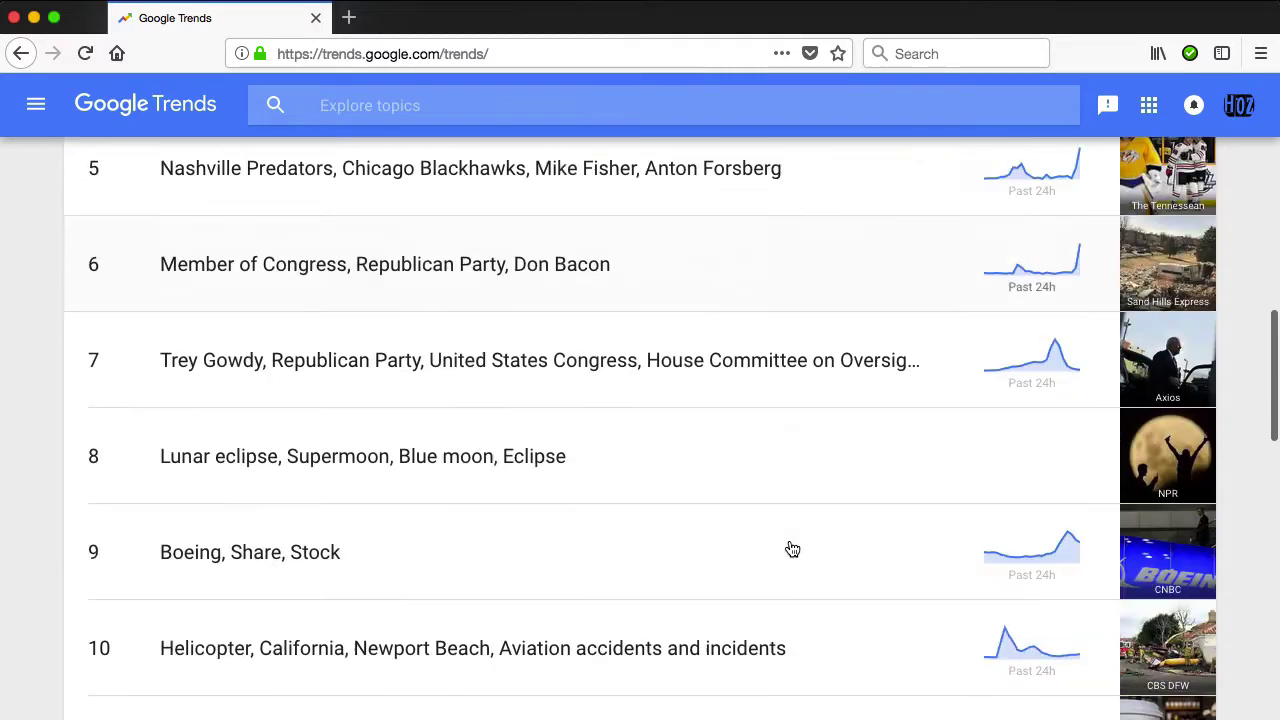
pyautogui.scroll(10, 792, 549)
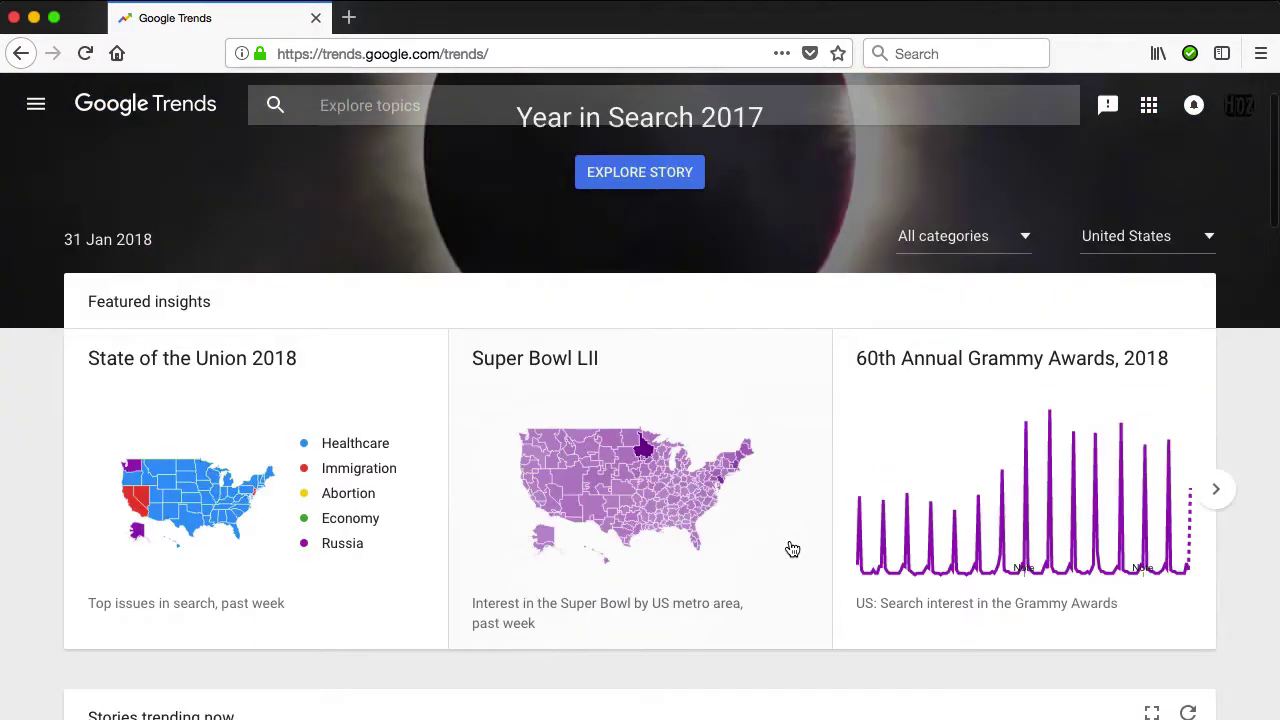
pyautogui.scroll(-10, 792, 549)
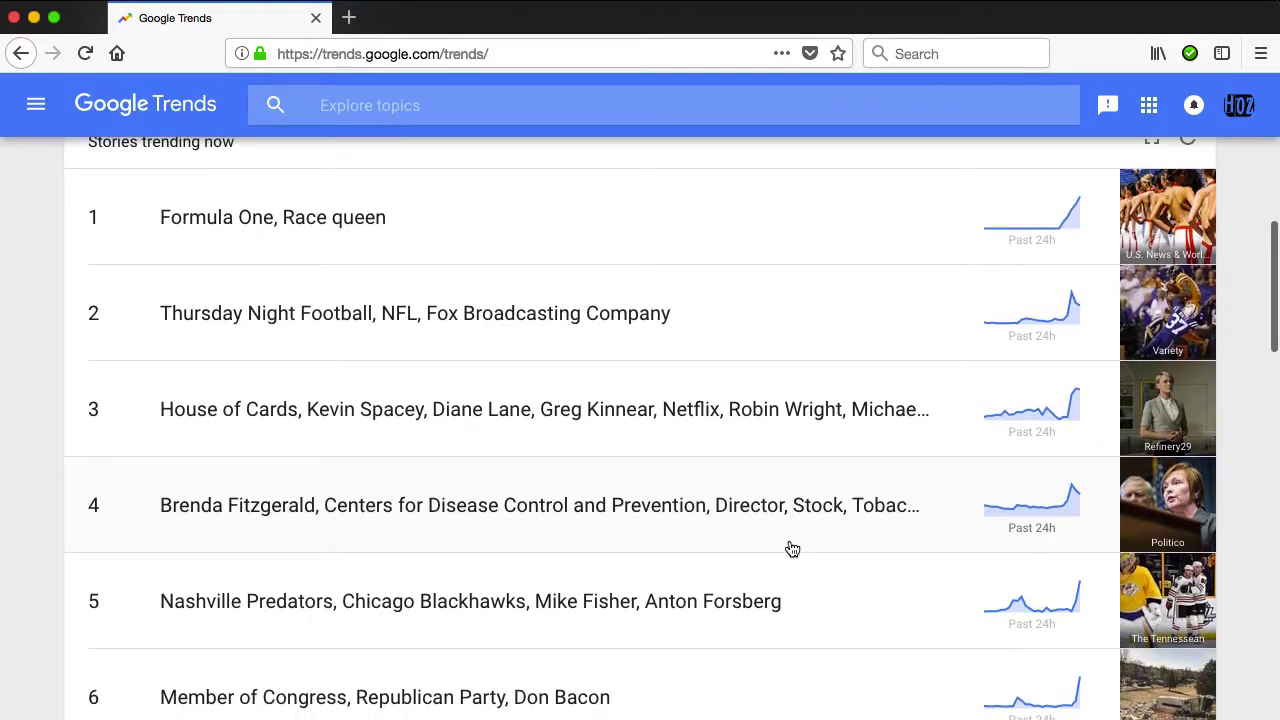
pyautogui.scroll(-2, 760, 583)
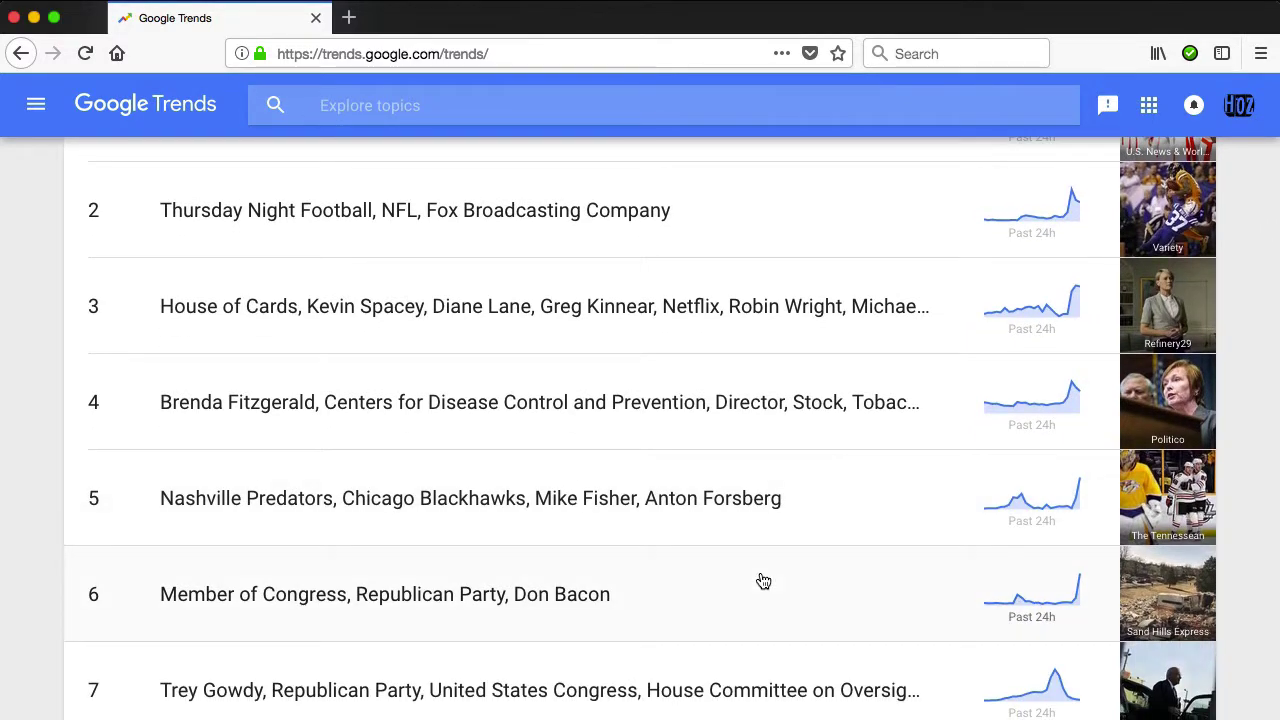
pyautogui.scroll(-1, 763, 581)
pyautogui.scroll(-4, 763, 581)
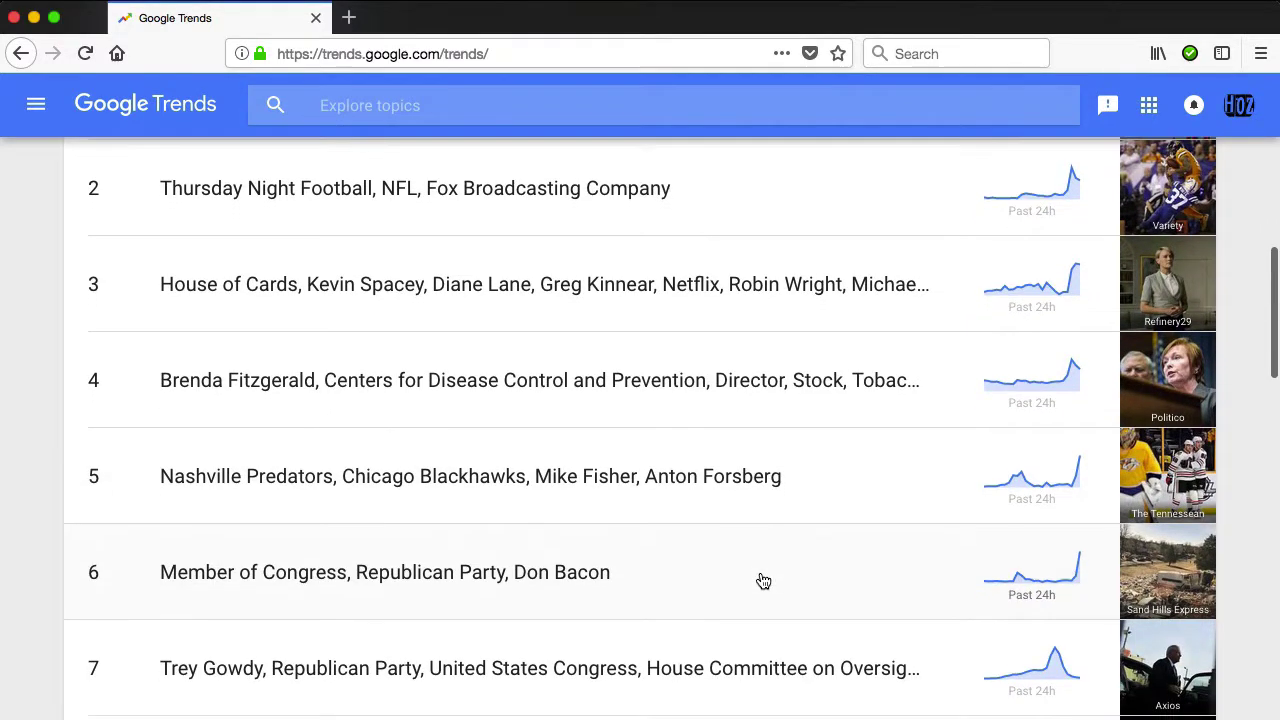
pyautogui.scroll(5, 763, 581)
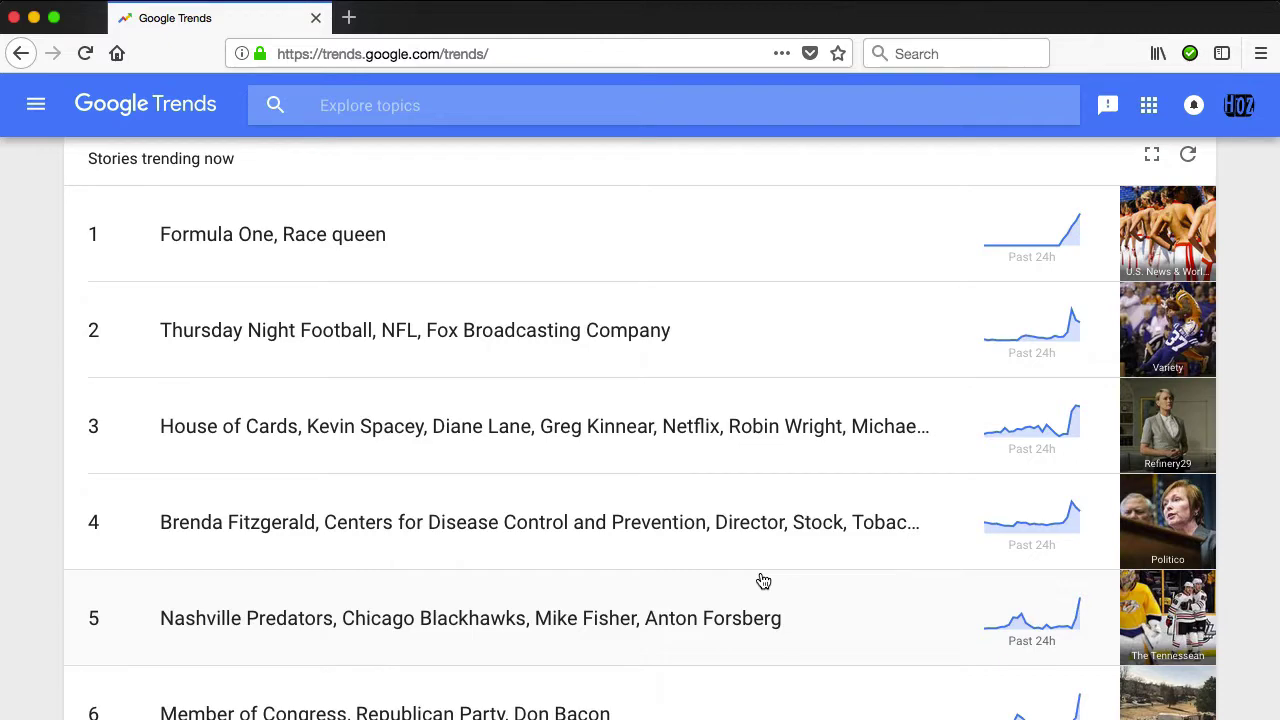
pyautogui.scroll(6, 763, 581)
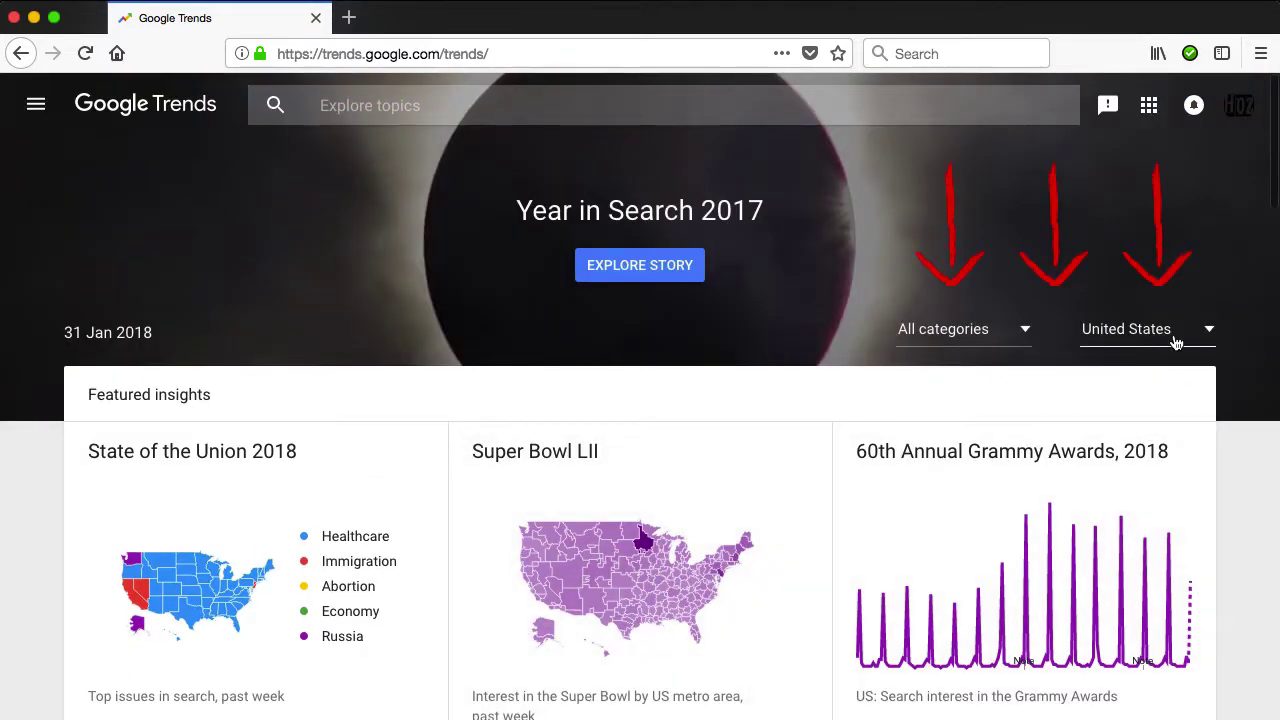
# - View the country and category filter options offered on the Google Trends home page
pyautogui.click(1210, 335)
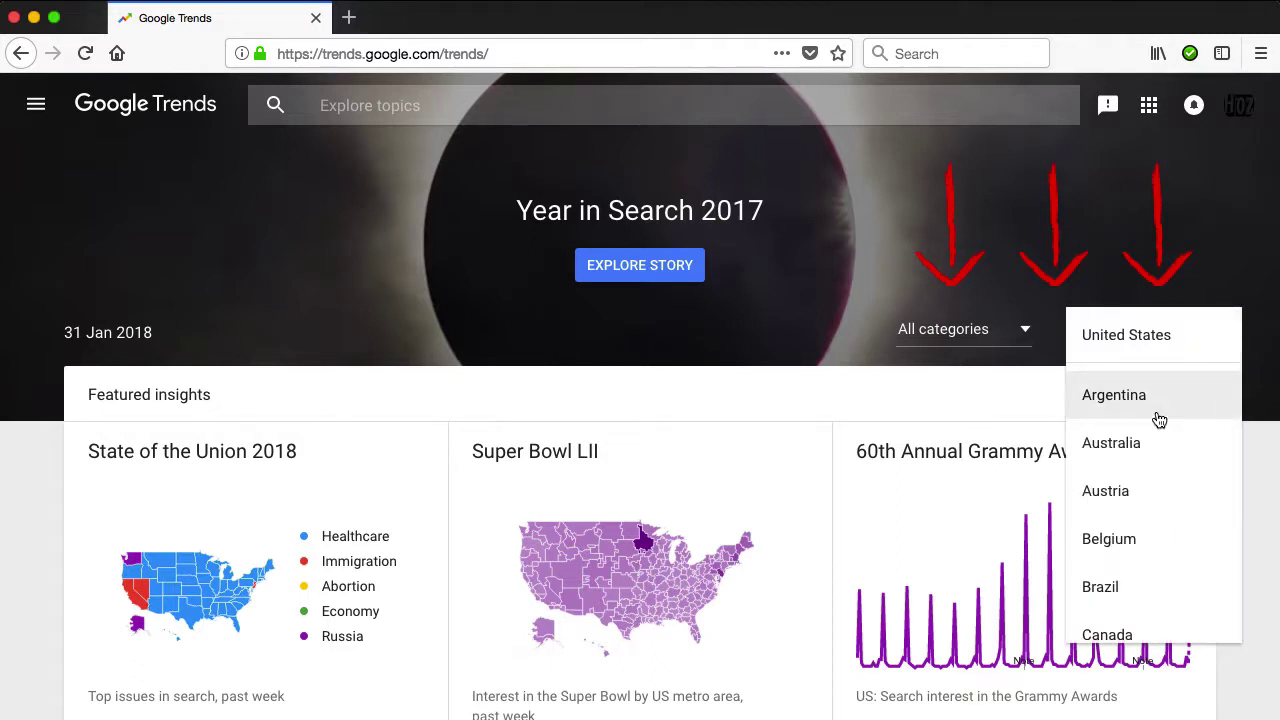
pyautogui.click(967, 375)
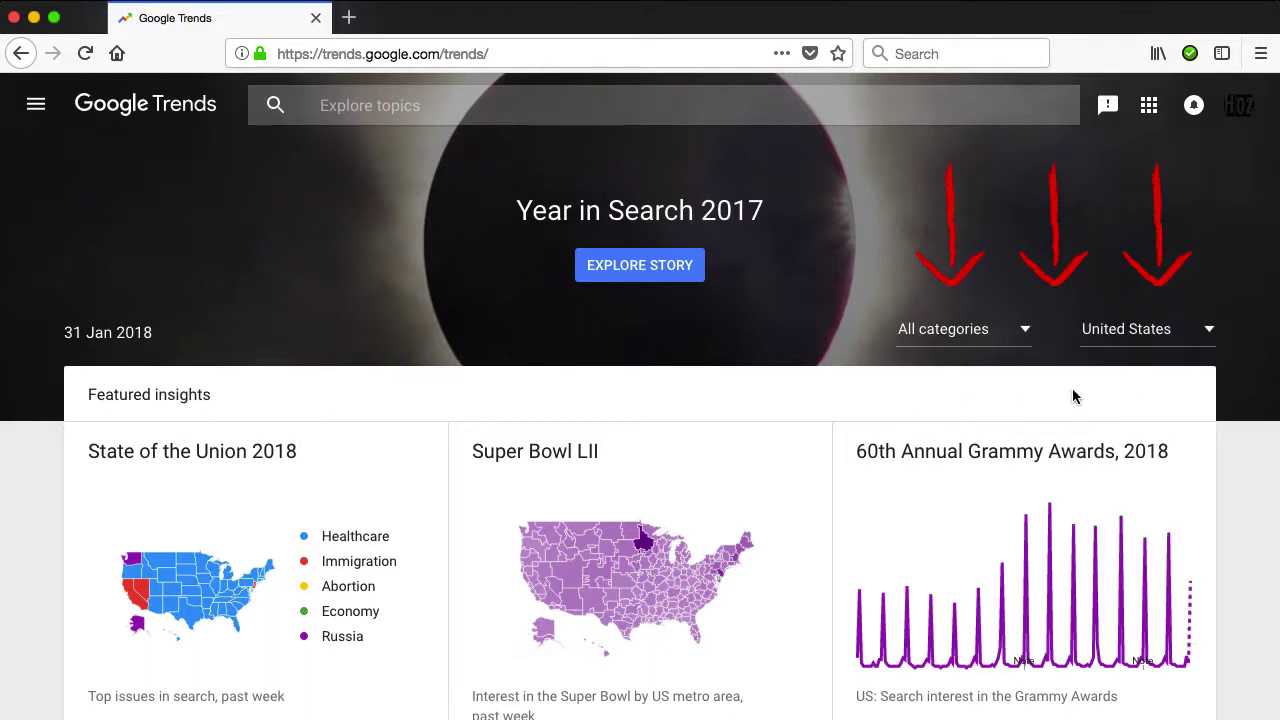
pyautogui.click(1210, 334)
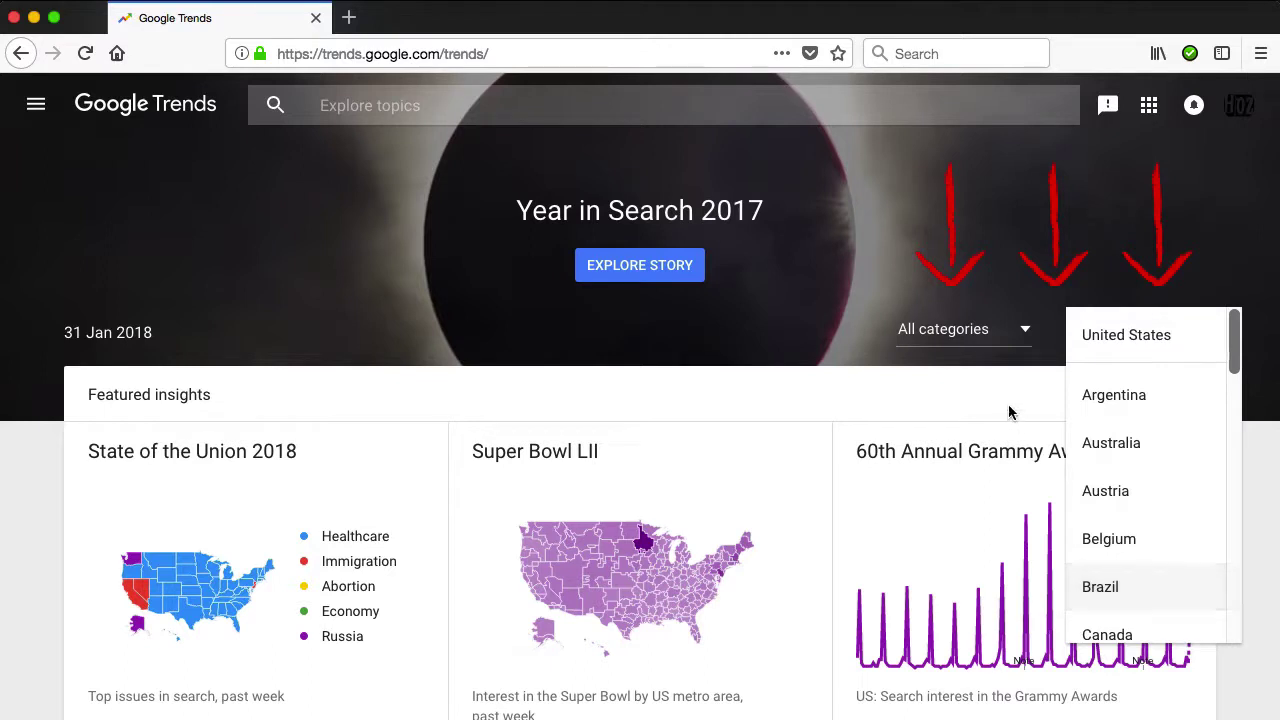
pyautogui.click(970, 378)
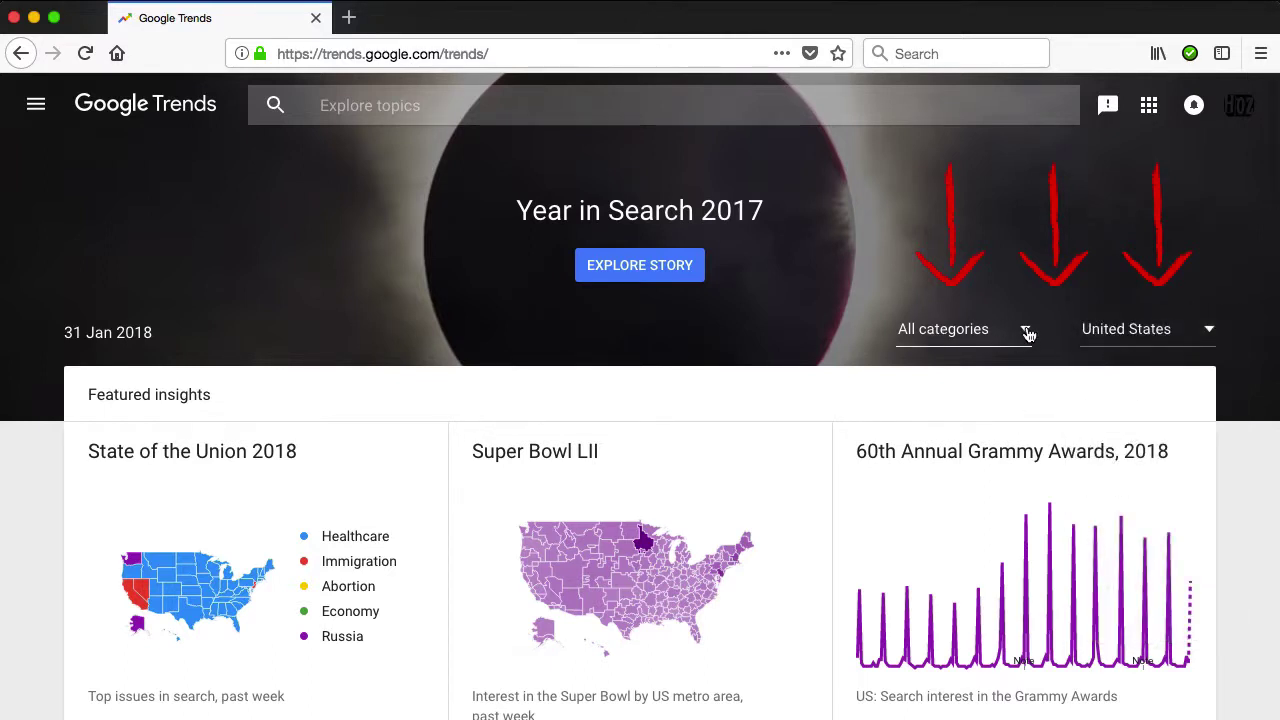
pyautogui.click(1027, 333)
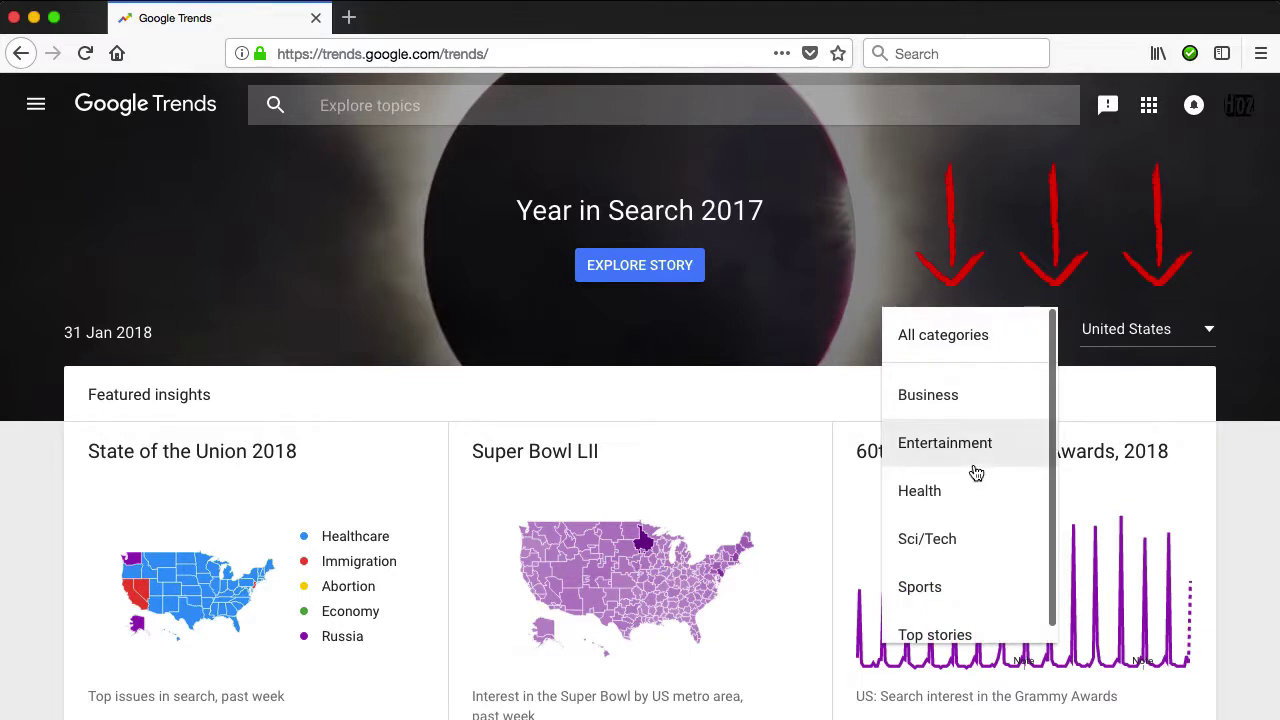
pyautogui.click(1023, 330)
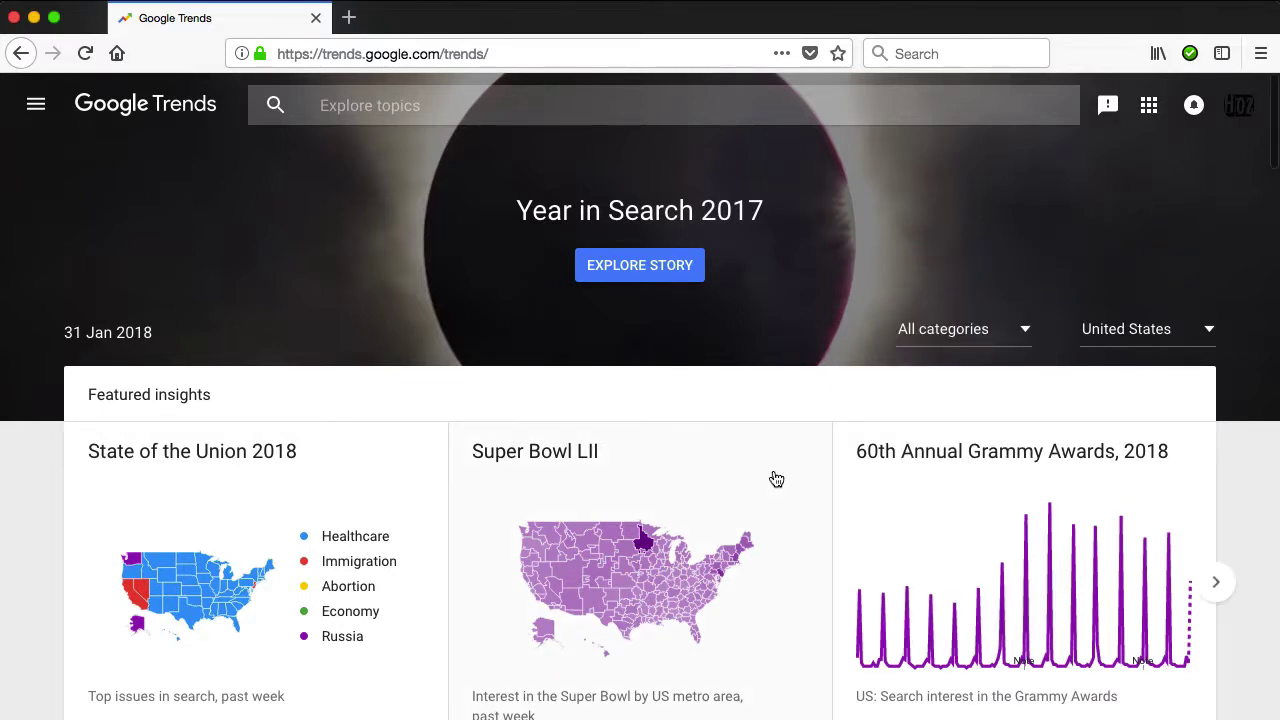
# - Explore the search term "iphone 6 leather case" in Google Trends
pyautogui.click(371, 100)
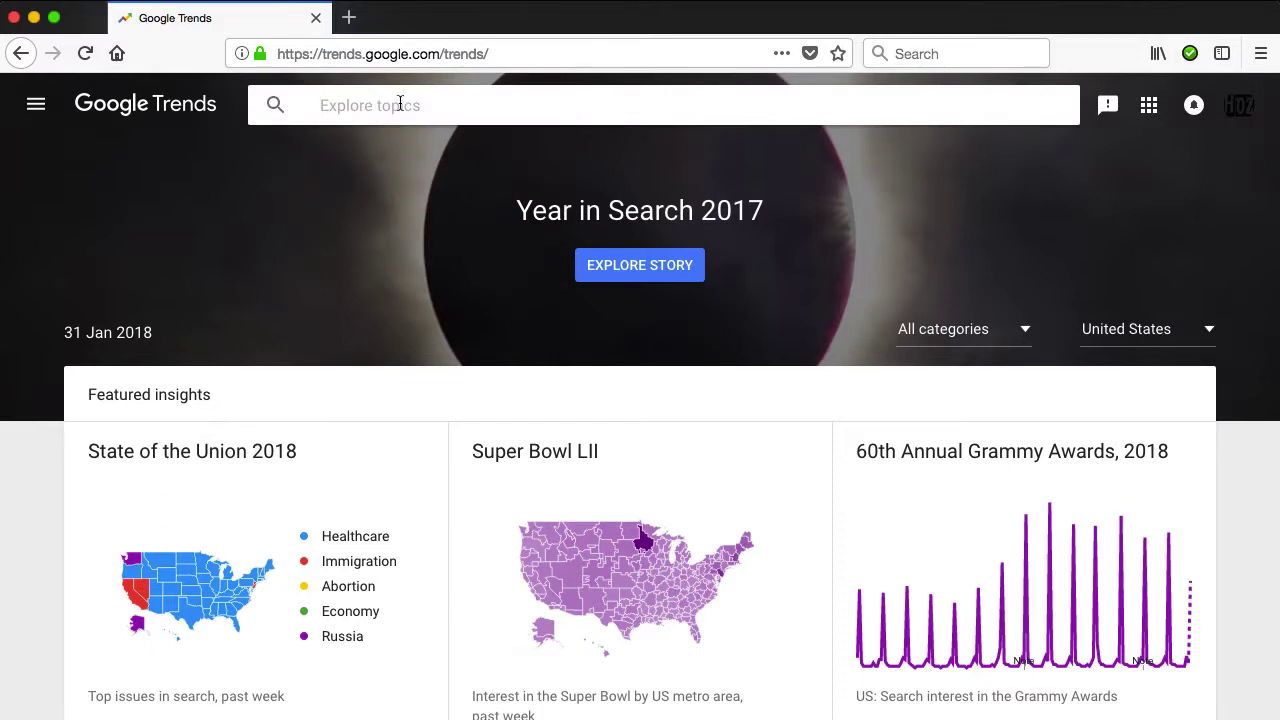
pyautogui.write('iphone 6 case')
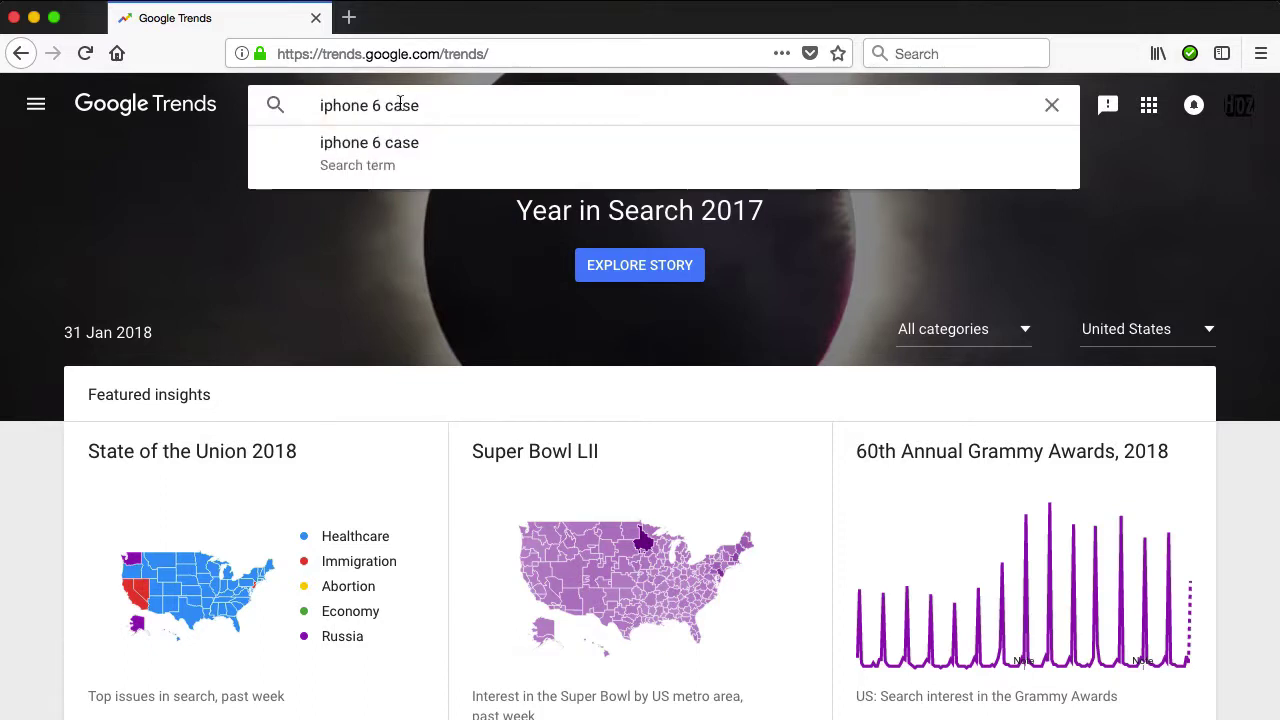
pyautogui.click(385, 105)
pyautogui.write('leather')
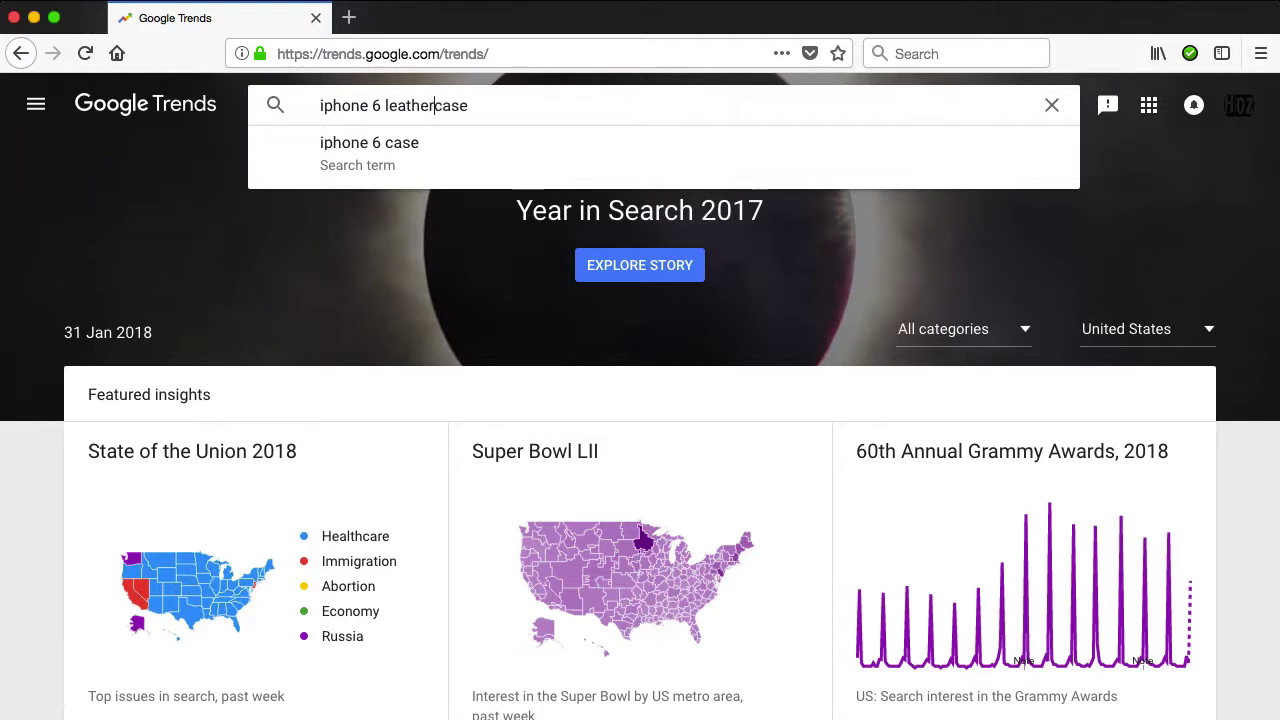
pyautogui.press('super+a')
pyautogui.press('Return')
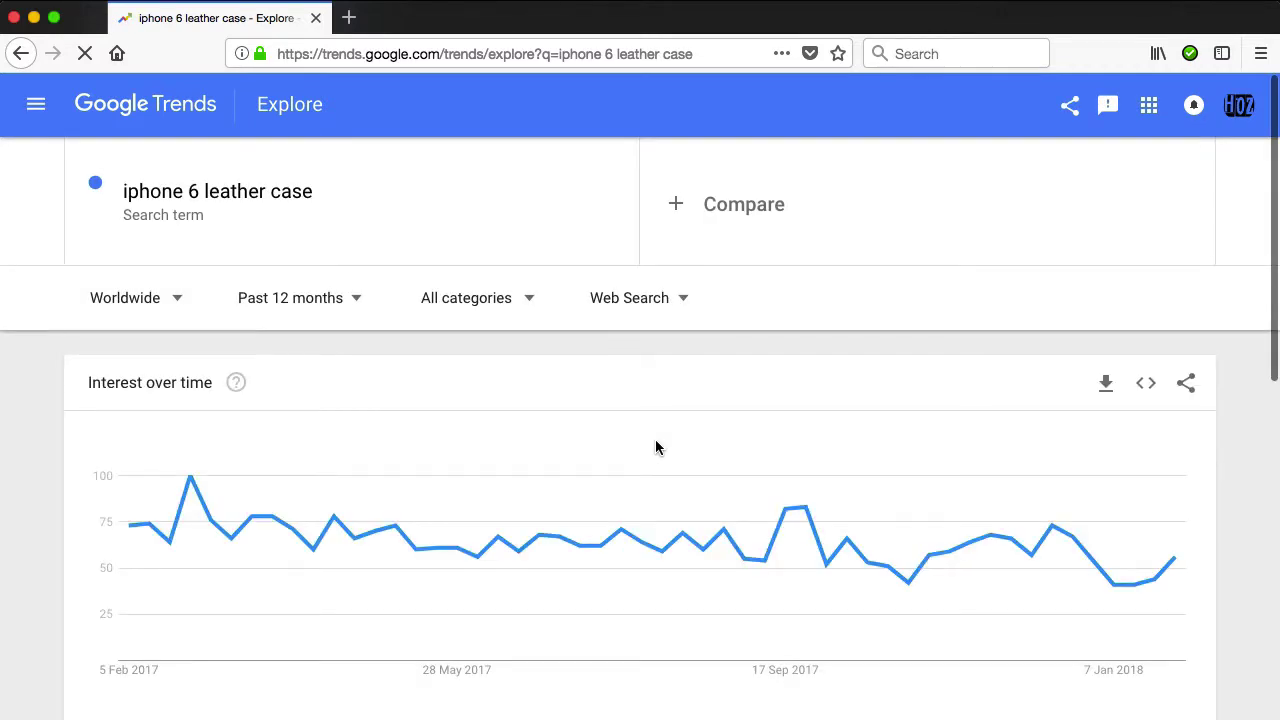
# - Examine the term's interest over time, interest by region, related topics and related queries for the past 12 months
pyautogui.scroll(-1, 655, 447)
pyautogui.scroll(-3, 656, 447)
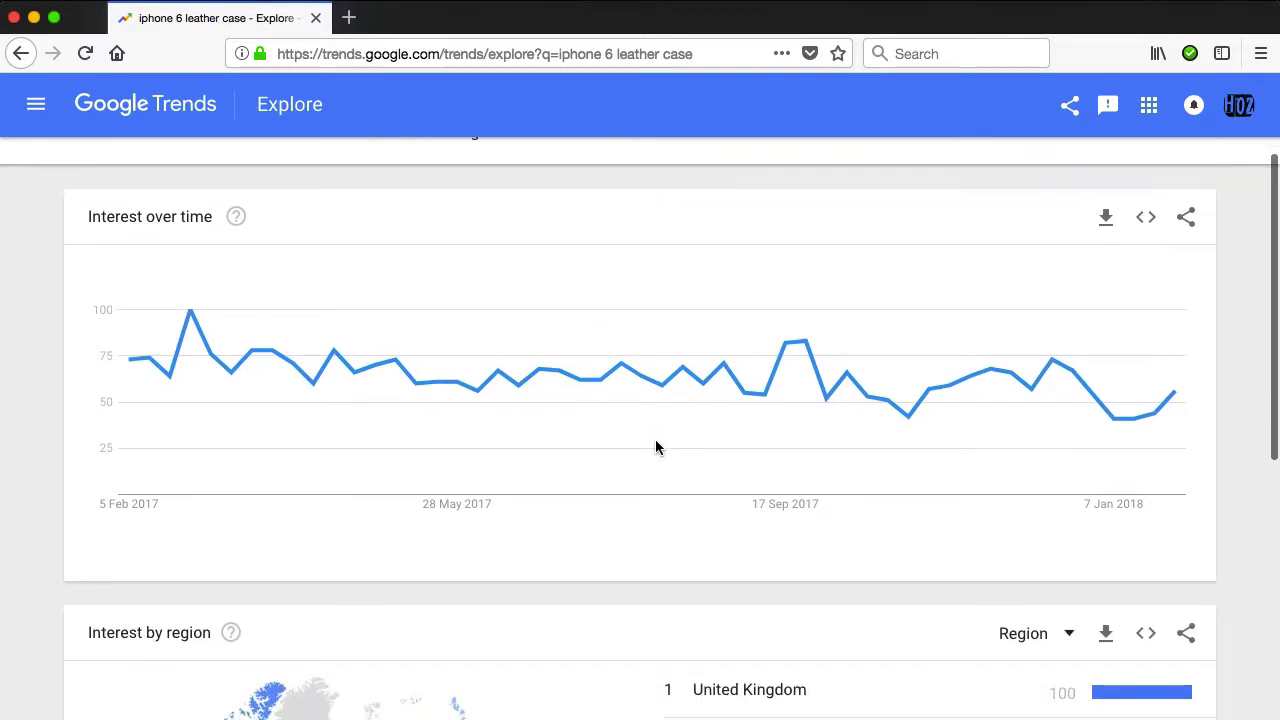
pyautogui.scroll(1, 656, 446)
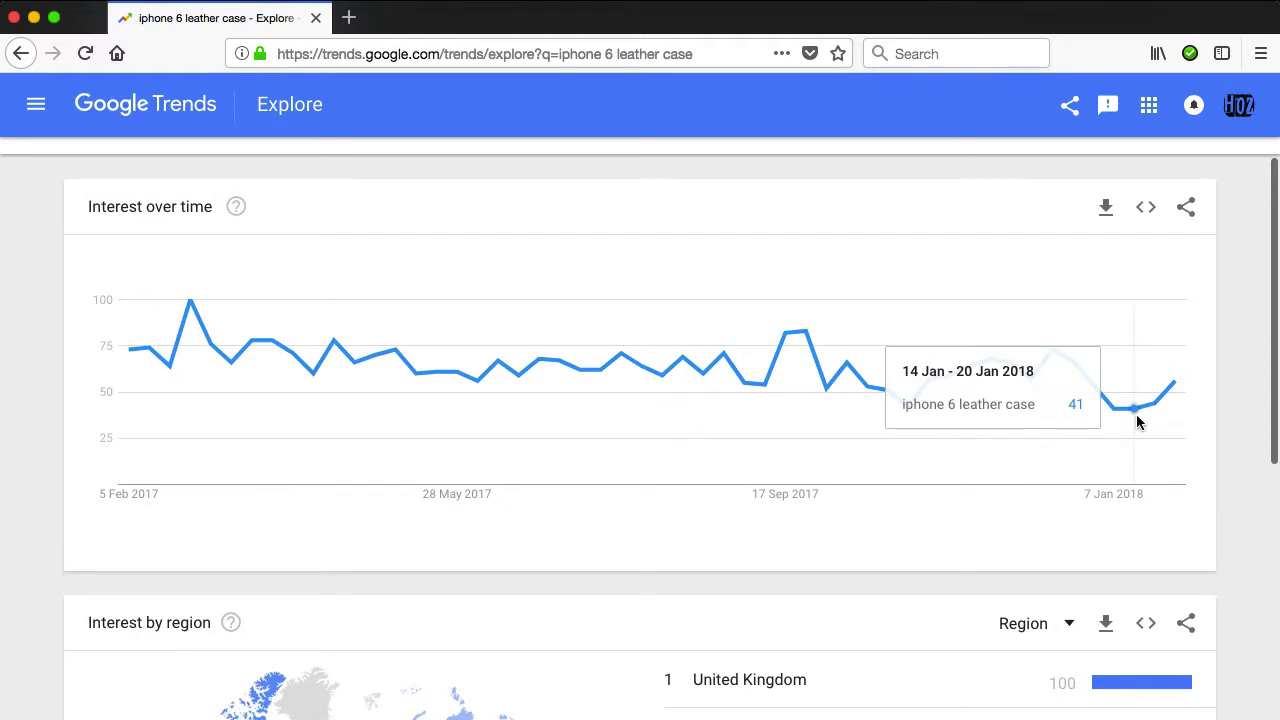
pyautogui.moveTo(1172, 396)
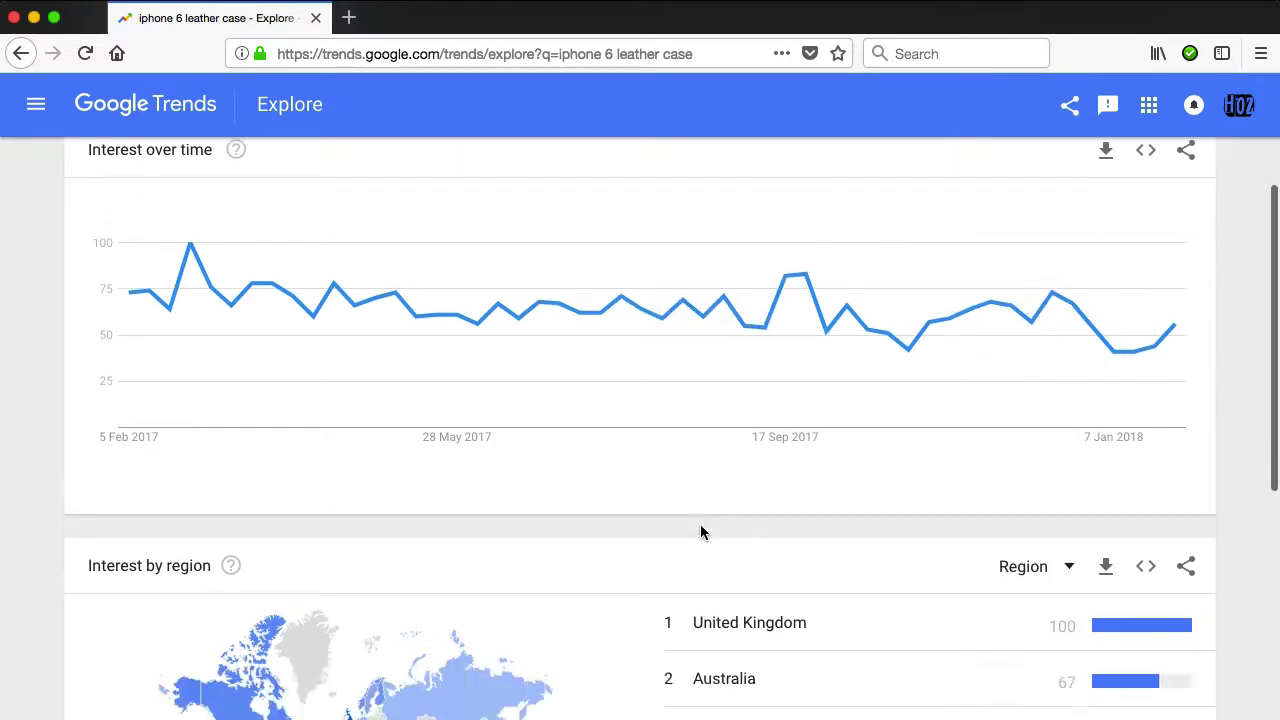
pyautogui.scroll(-4, 700, 528)
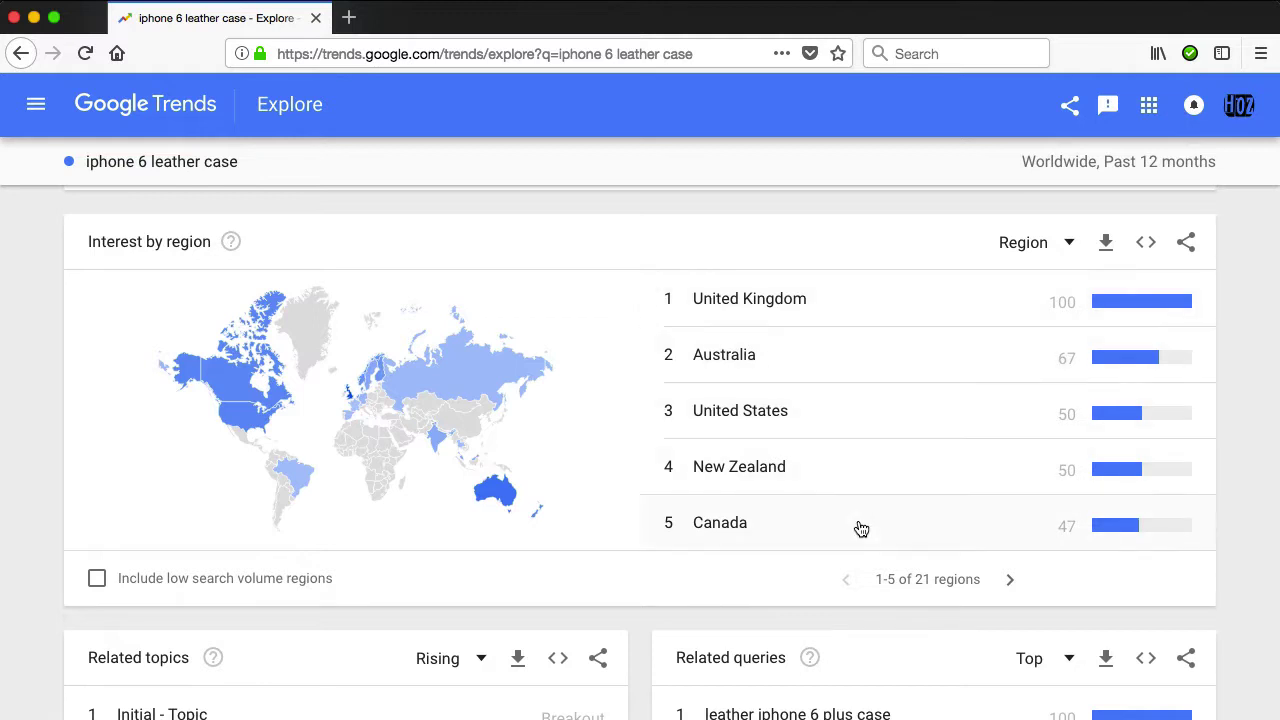
pyautogui.scroll(1, 845, 461)
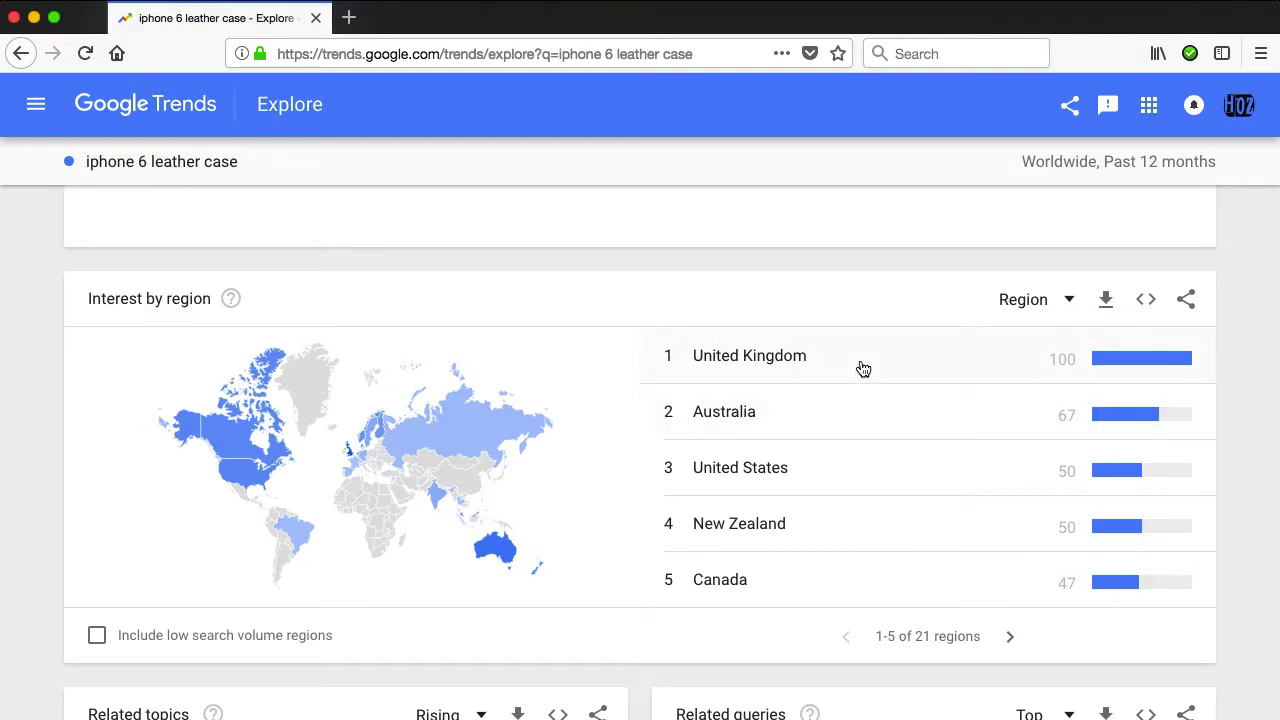
pyautogui.scroll(-5, 829, 520)
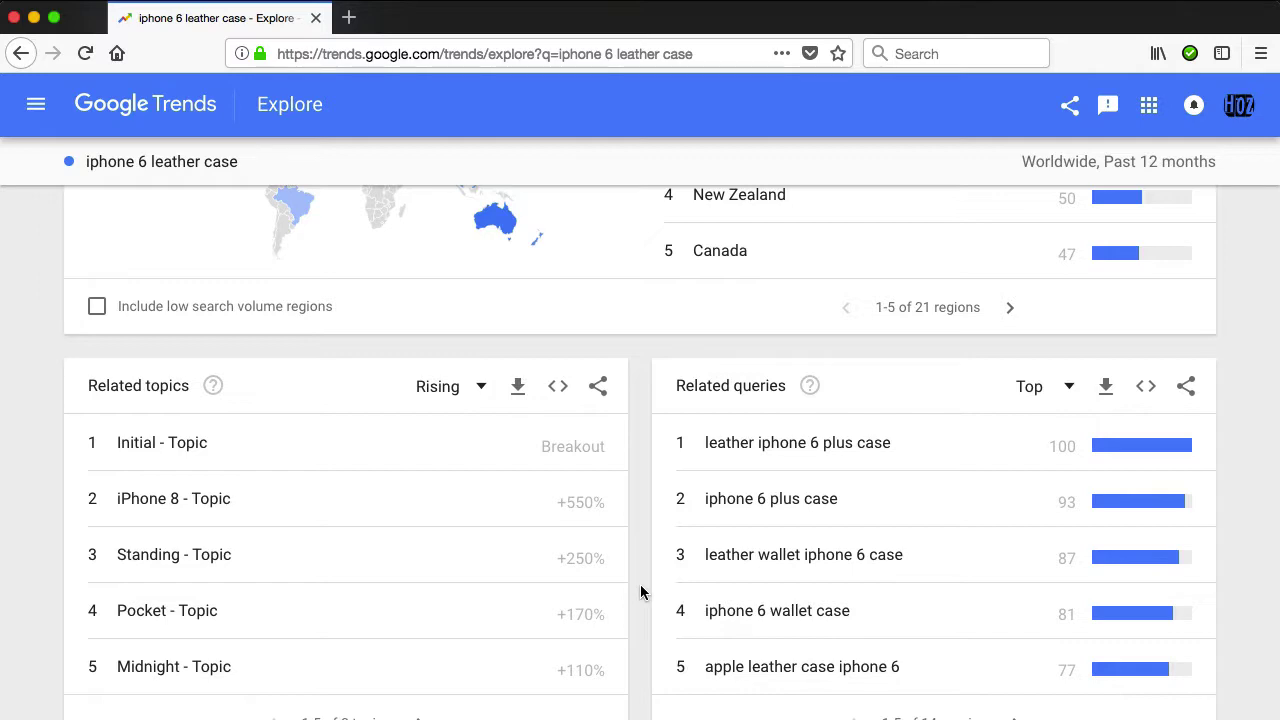
pyautogui.scroll(8, 640, 592)
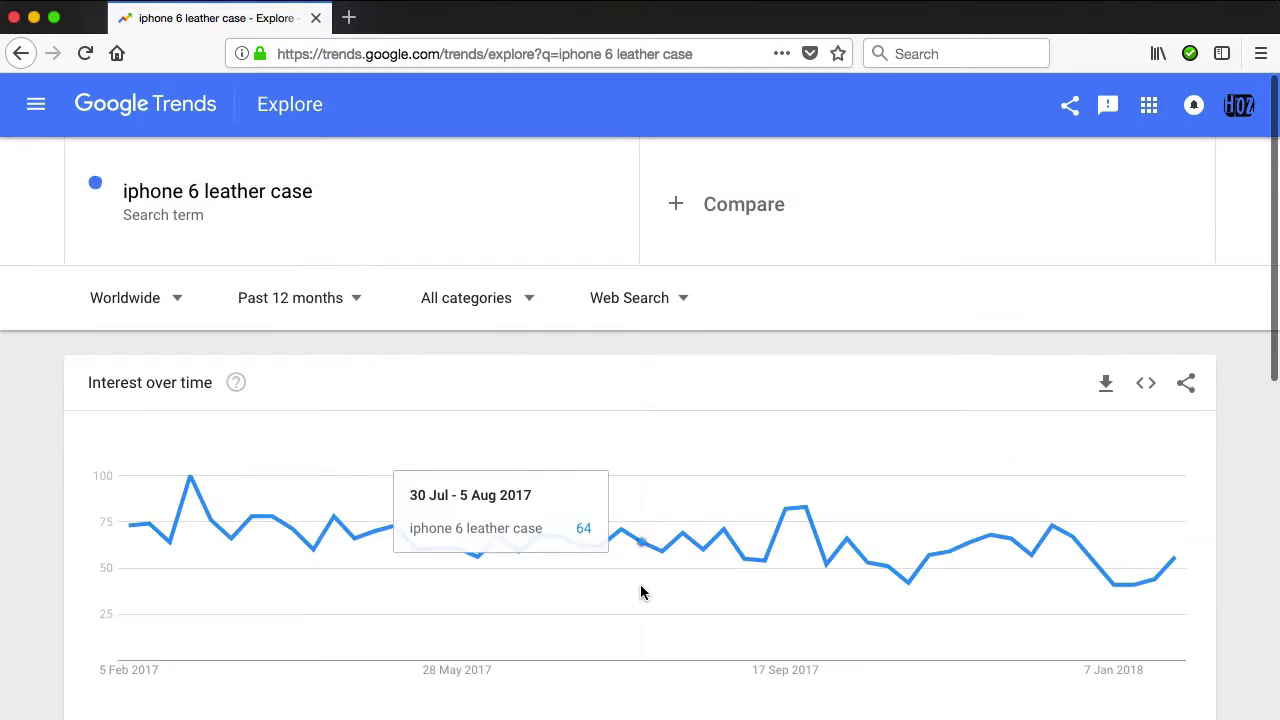
pyautogui.scroll(-7, 640, 592)
pyautogui.scroll(-3, 641, 592)
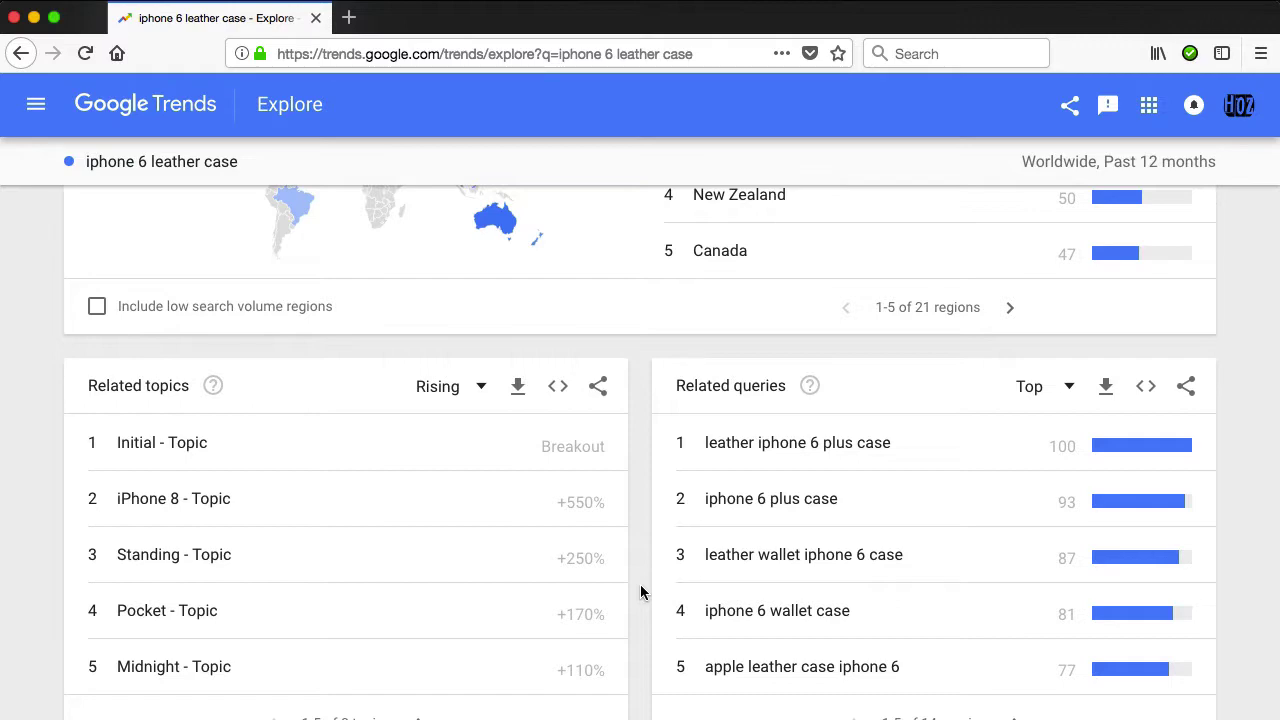
# - Set the time range for "iphone 6 leather case" to Past 5 years and view its interest over time chart
pyautogui.scroll(10, 640, 592)
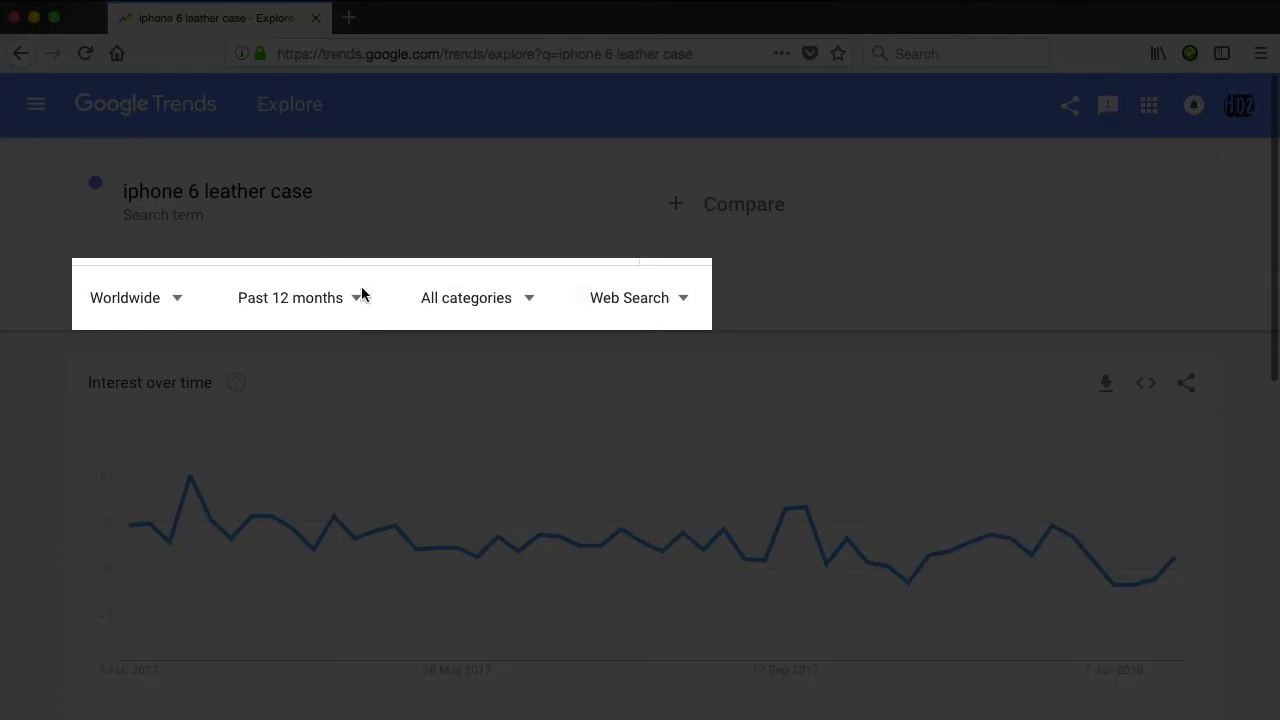
pyautogui.click(357, 312)
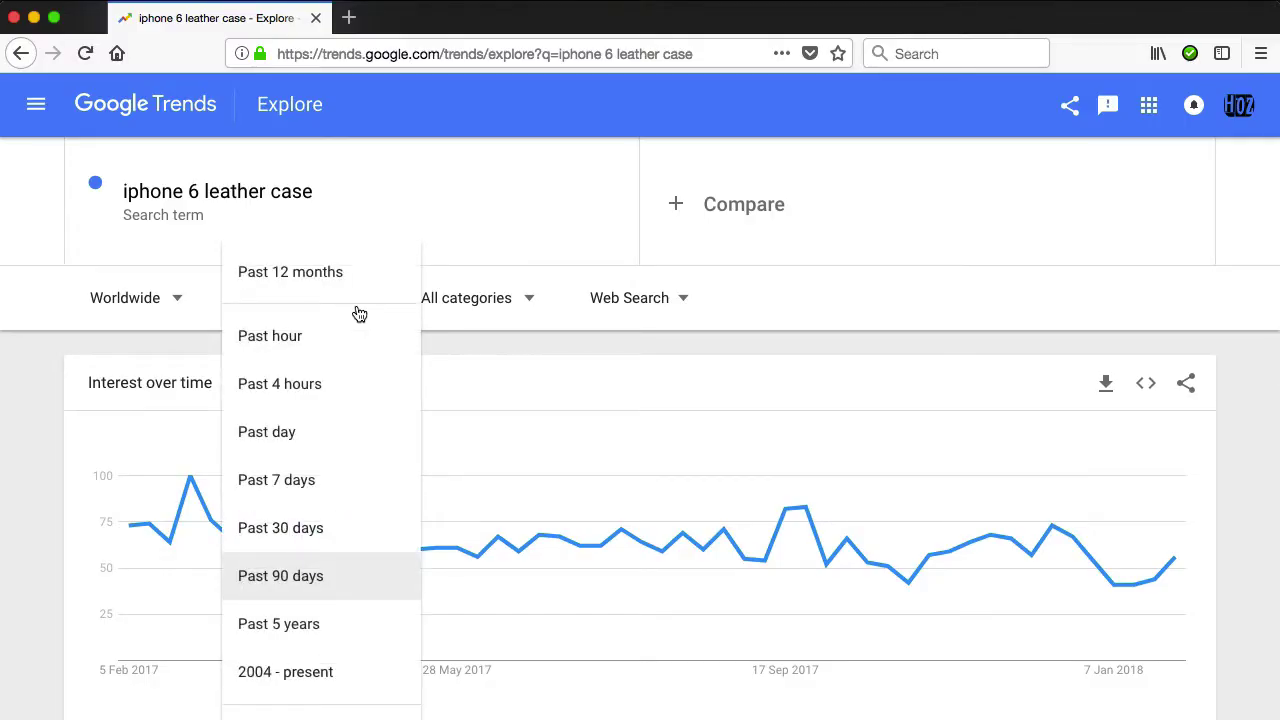
pyautogui.click(306, 626)
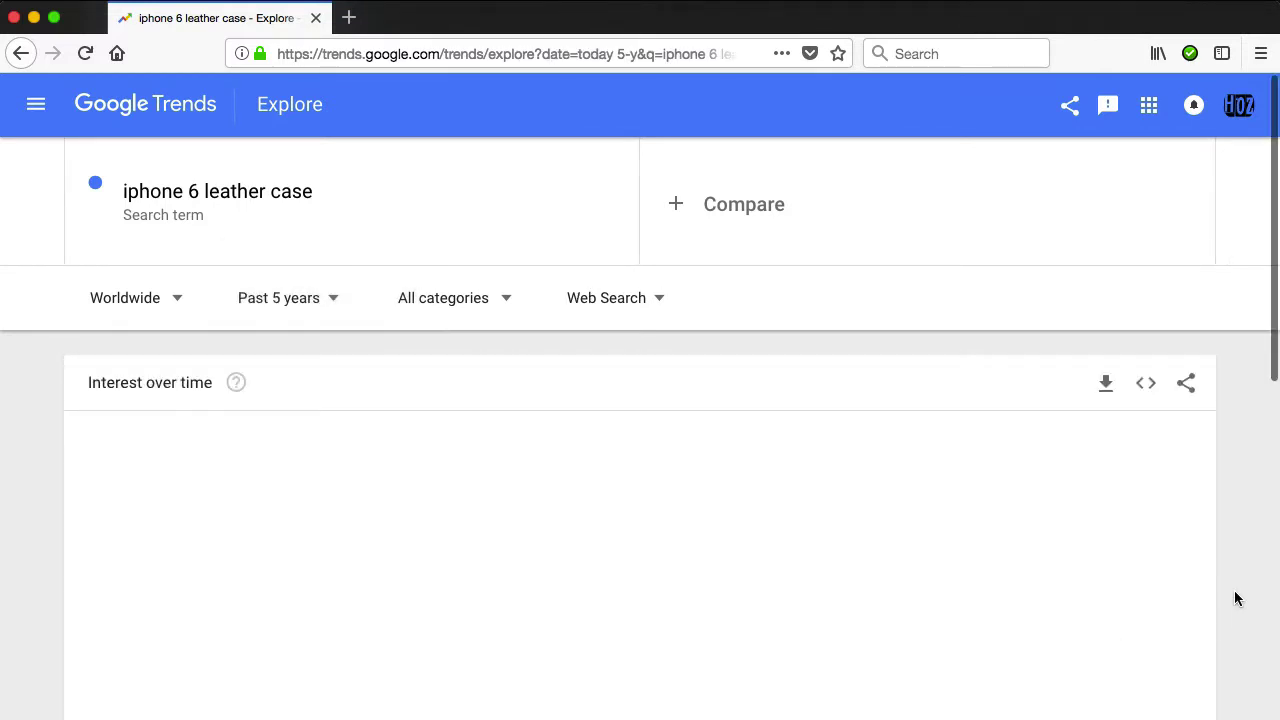
pyautogui.scroll(-2, 1237, 598)
pyautogui.scroll(-1, 1237, 598)
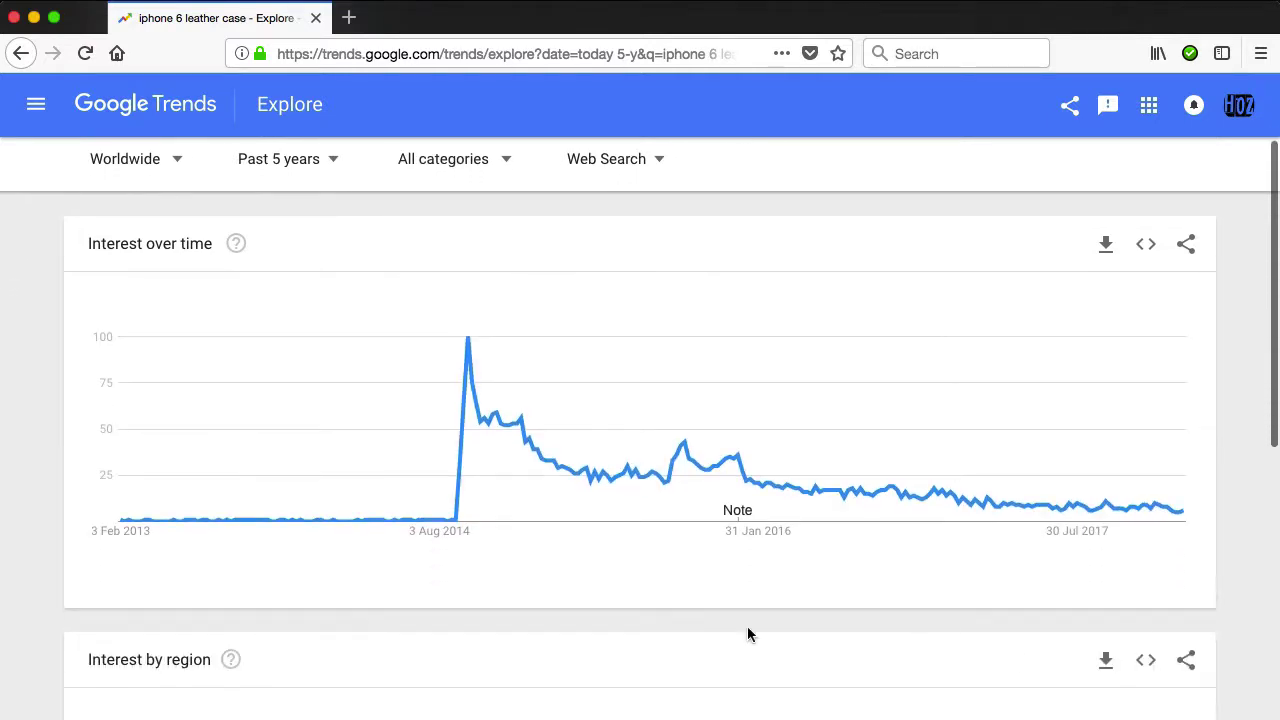
# - Add the search term "iphone 6 case" to the comparison and view its interest over time against "iphone 6 leather case"
pyautogui.moveTo(462, 517)
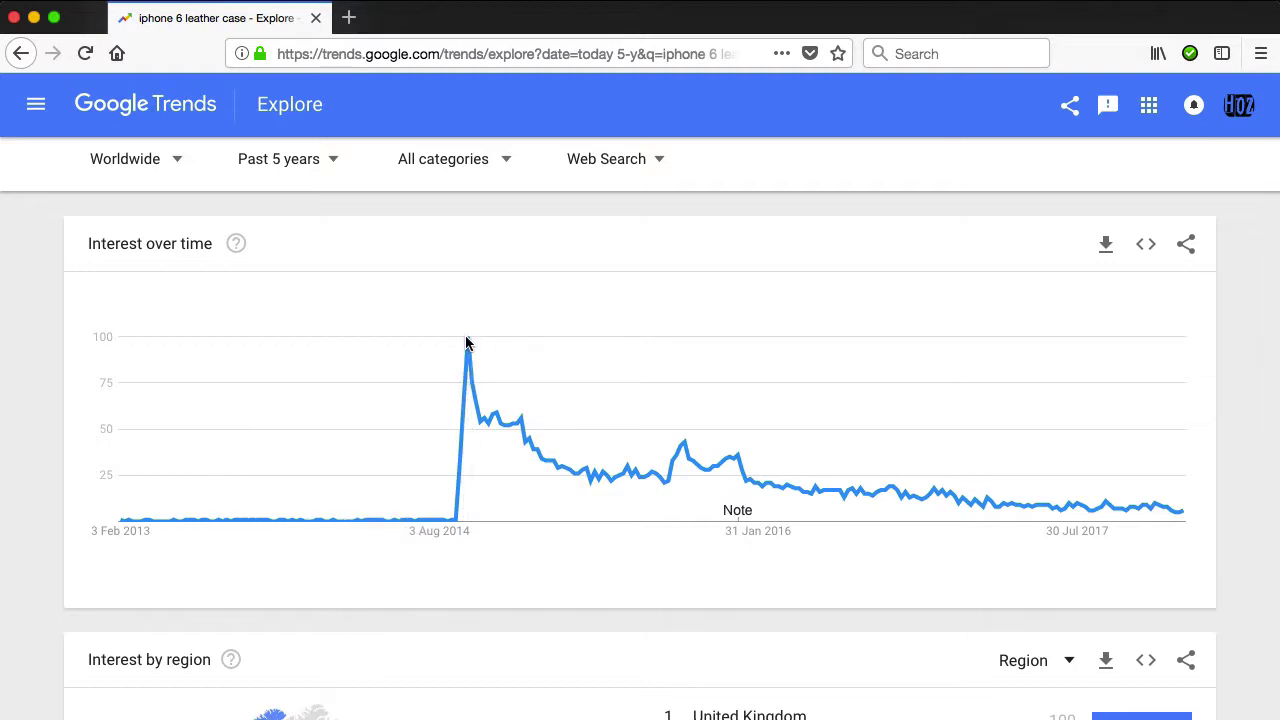
pyautogui.scroll(-1, 466, 343)
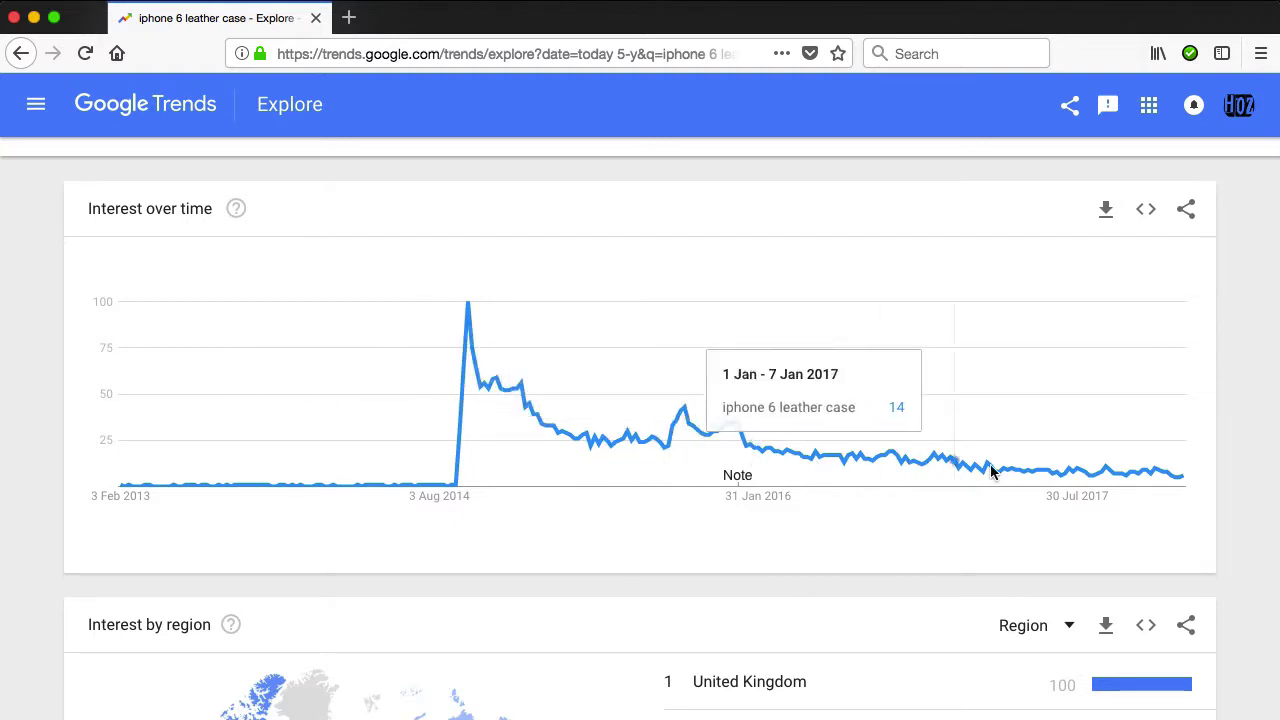
pyautogui.scroll(3, 1193, 490)
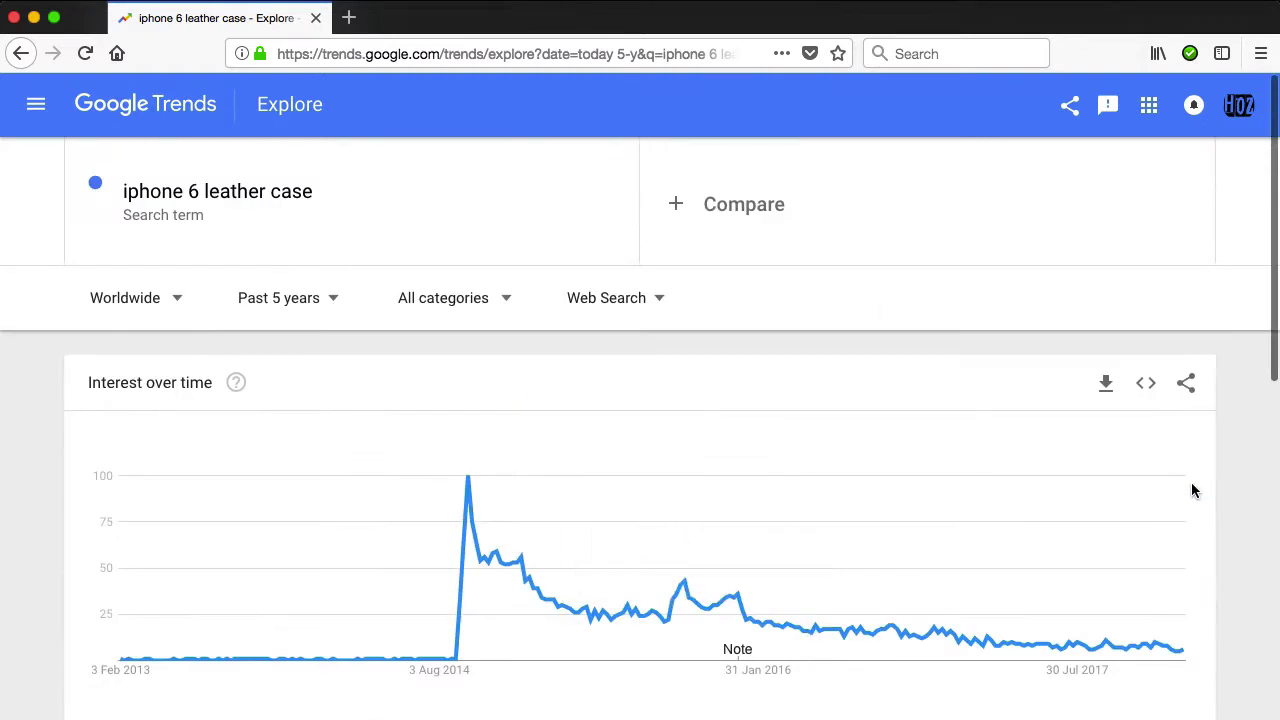
pyautogui.click(678, 210)
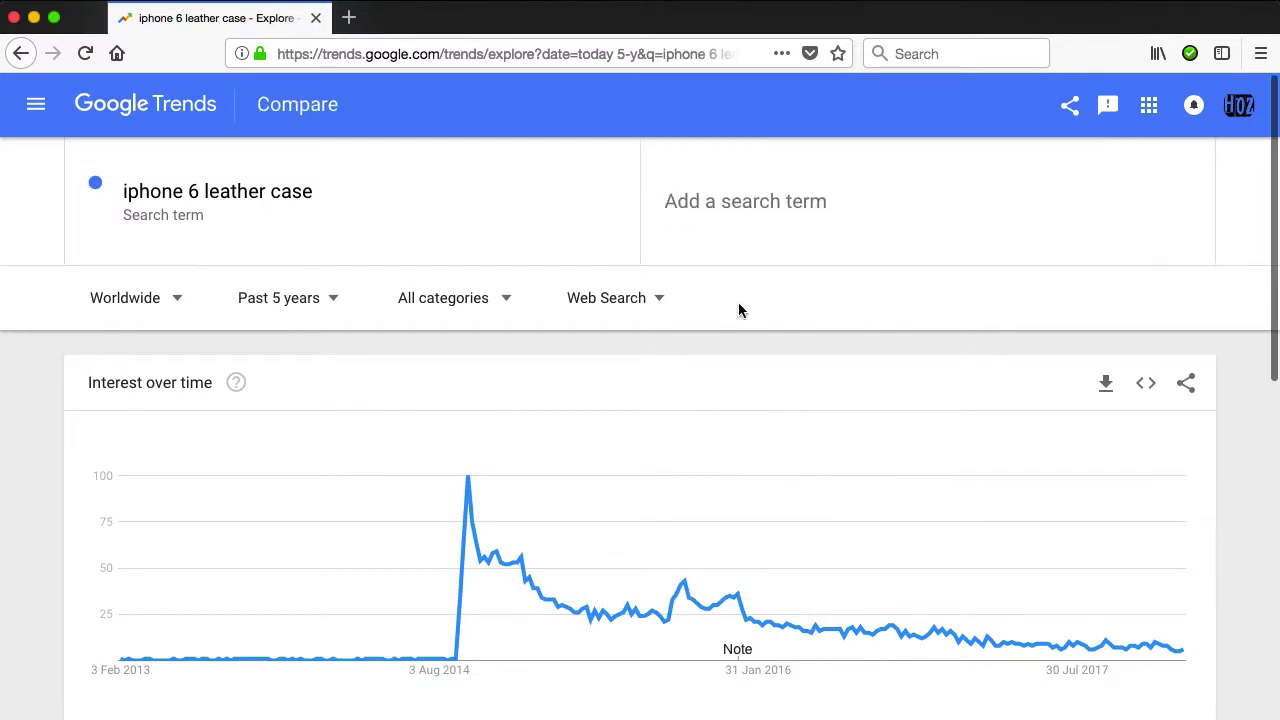
pyautogui.write('iphone 6 leather case')
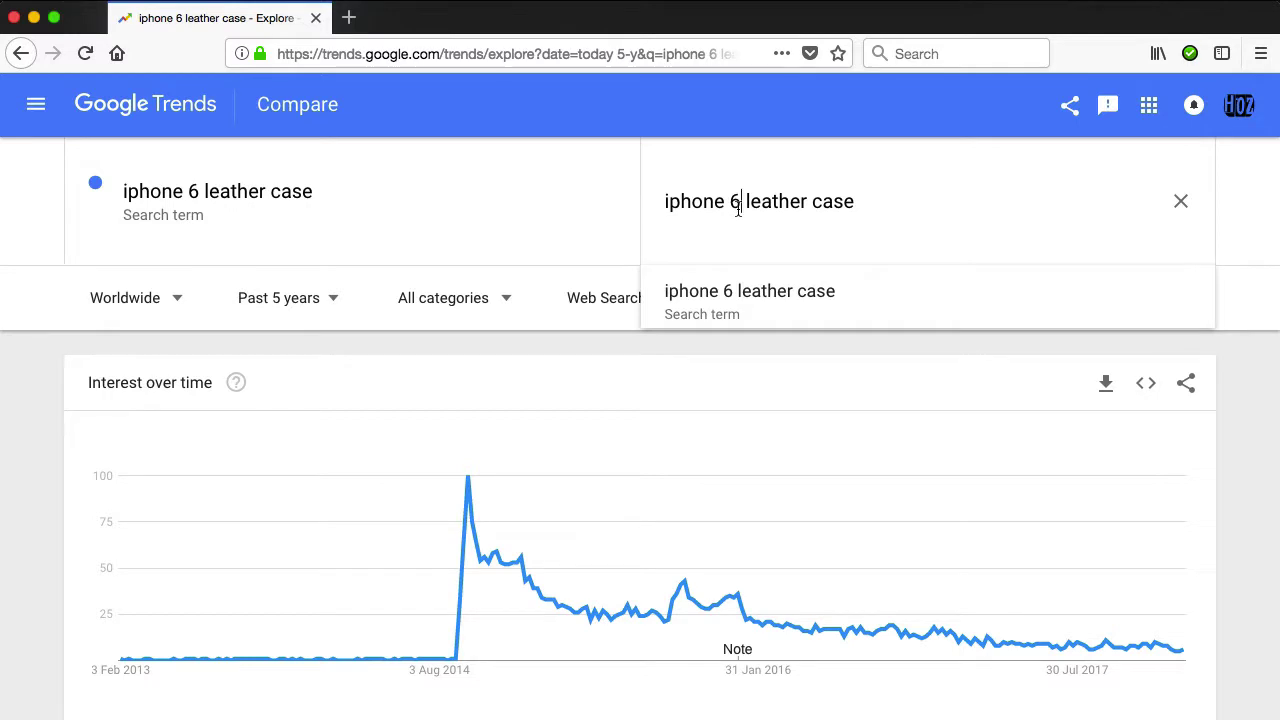
pyautogui.doubleClick(777, 201)
pyautogui.press('BackSpace')
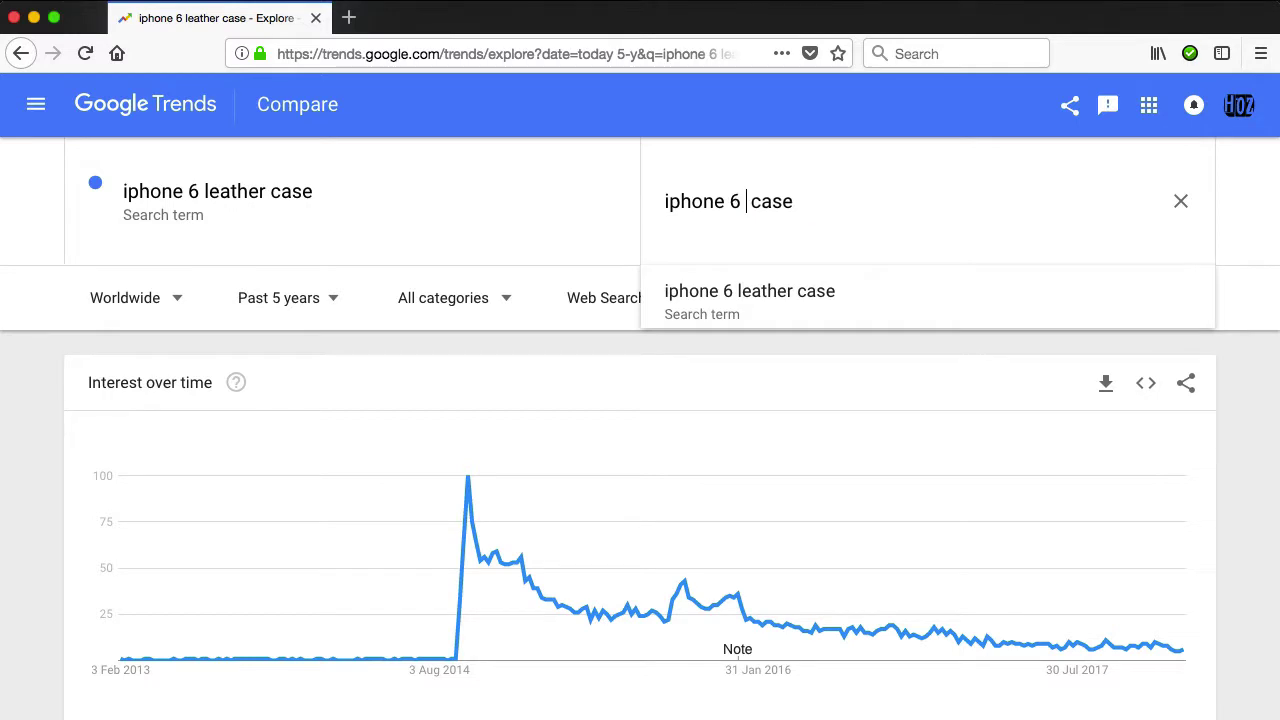
pyautogui.press('BackSpace')
pyautogui.press('Return')
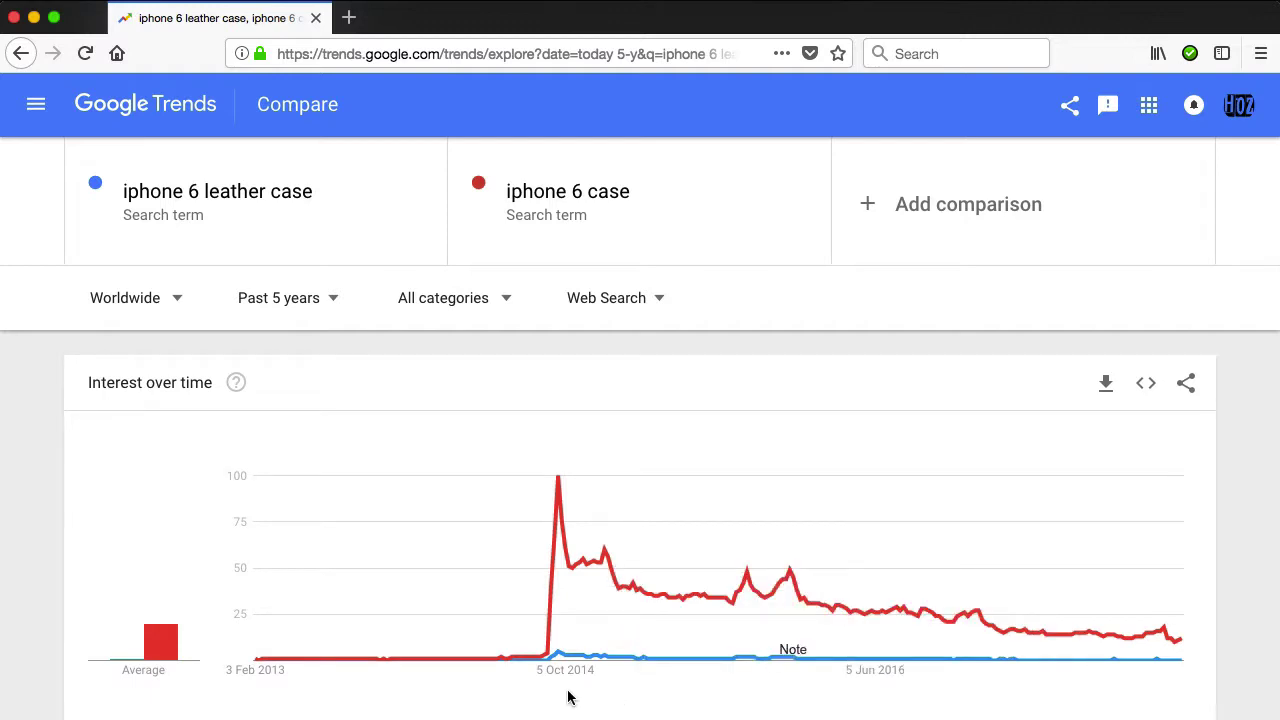
pyautogui.moveTo(587, 575)
pyautogui.scroll(-1, 760, 706)
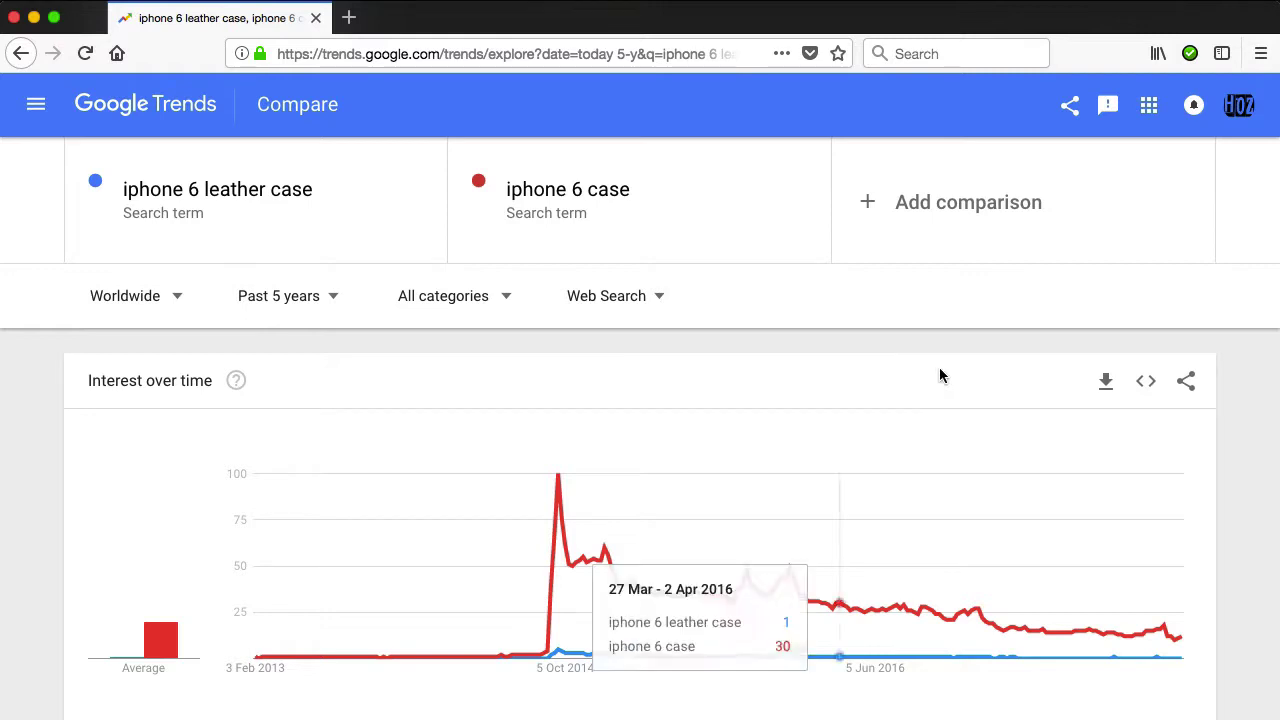
# - Add "iphone 5 case" as the third search term in the comparison
pyautogui.click(935, 208)
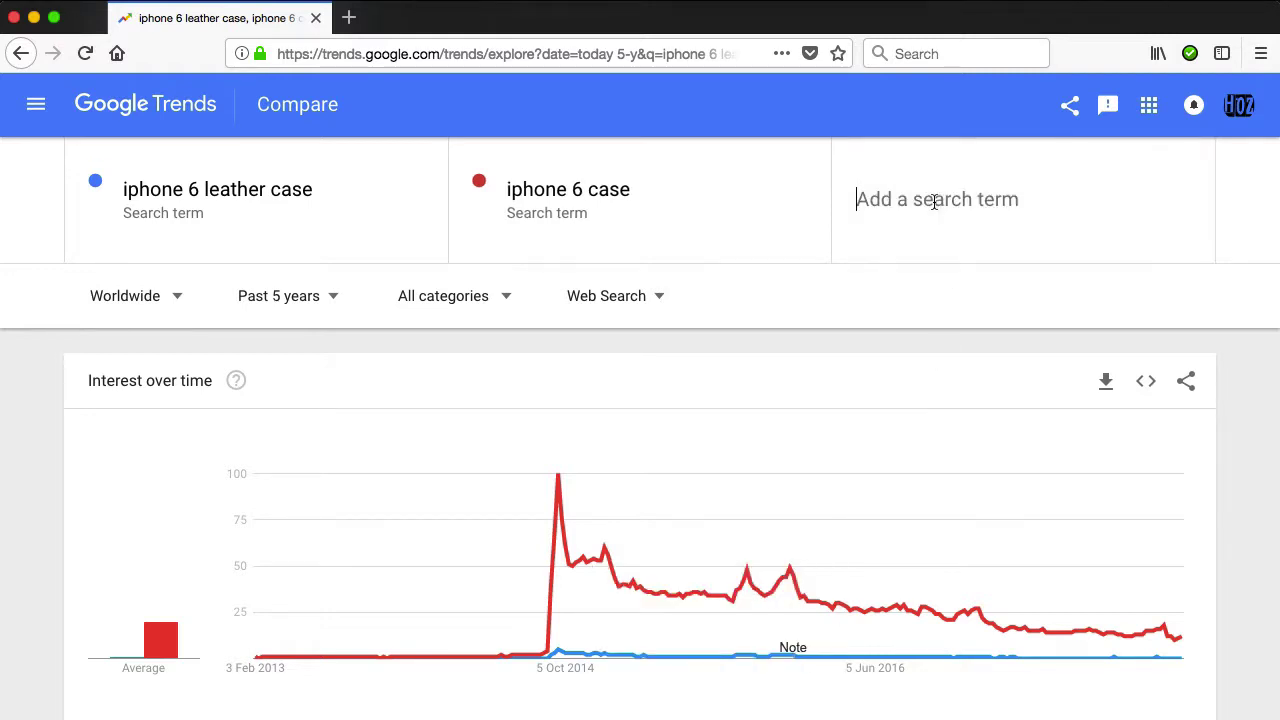
pyautogui.write('iphone 6 leather case')
pyautogui.press('Left')
pyautogui.press('Left')
pyautogui.press('Left')
pyautogui.press('Left')
pyautogui.press('Left')
pyautogui.press('Left')
pyautogui.press('Left')
pyautogui.press('Left')
pyautogui.press('Left')
pyautogui.press('Left')
pyautogui.press('Left')
pyautogui.press('Left')
pyautogui.press('Left')
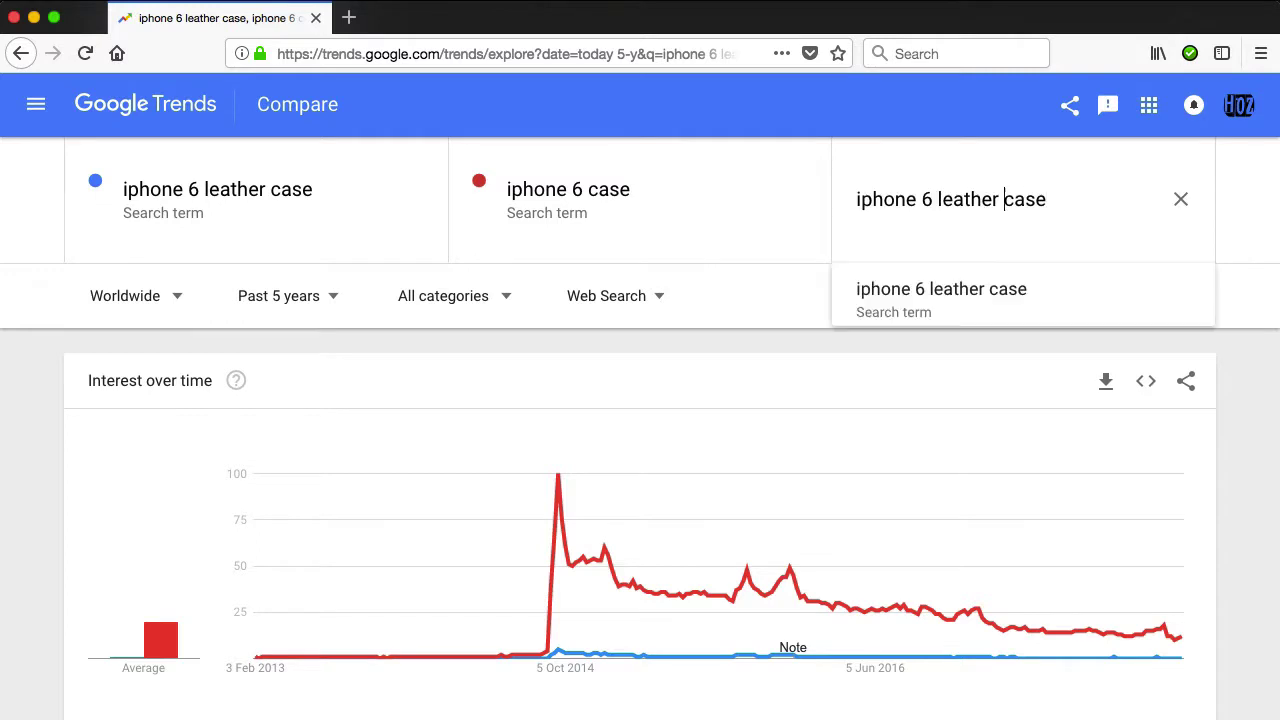
pyautogui.hotkey('shift', 'Left')
pyautogui.write('4')
pyautogui.press('Right')
pyautogui.hotkey('shift', 'Right')
pyautogui.hotkey('shift', 'Right')
pyautogui.hotkey('shift', 'Right')
pyautogui.hotkey('shift', 'Right')
pyautogui.hotkey('shift', 'Right')
pyautogui.hotkey('shift', 'Right')
pyautogui.hotkey('shift', 'Right')
pyautogui.hotkey('shift', 'Right')
pyautogui.hotkey('shift', 'Right')
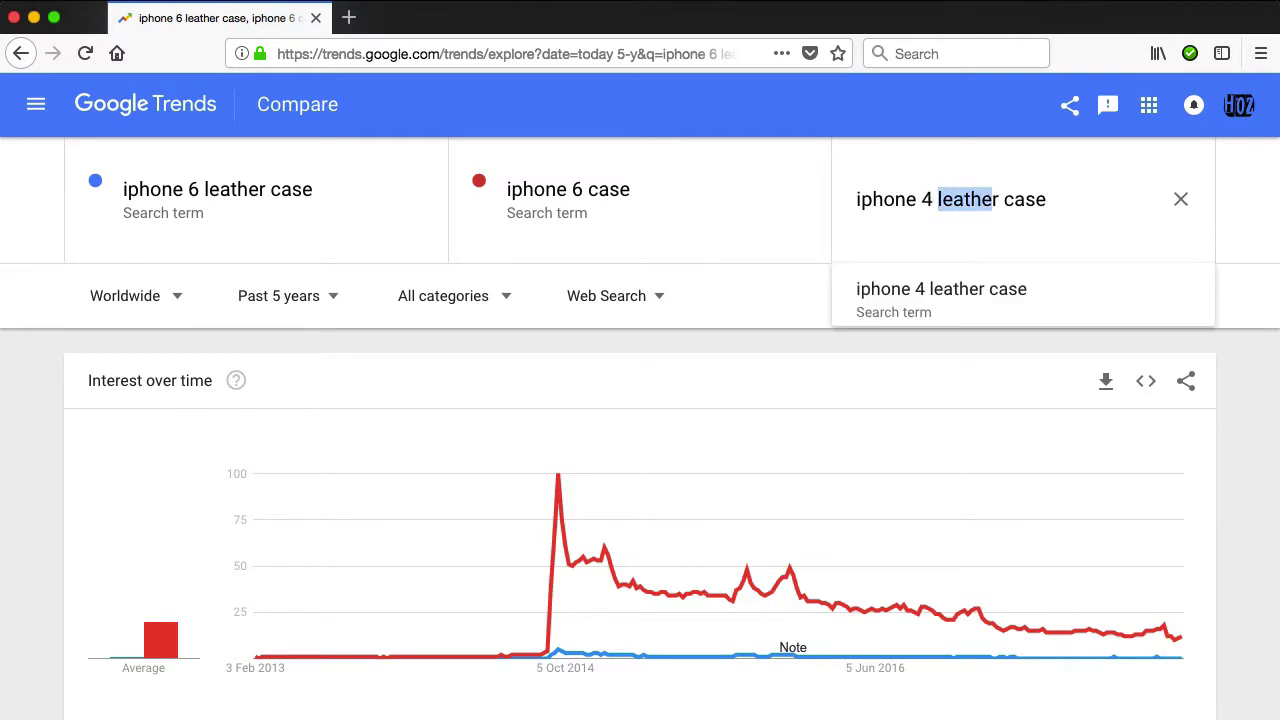
pyautogui.press('BackSpace')
pyautogui.press('BackSpace')
pyautogui.press('BackSpace')
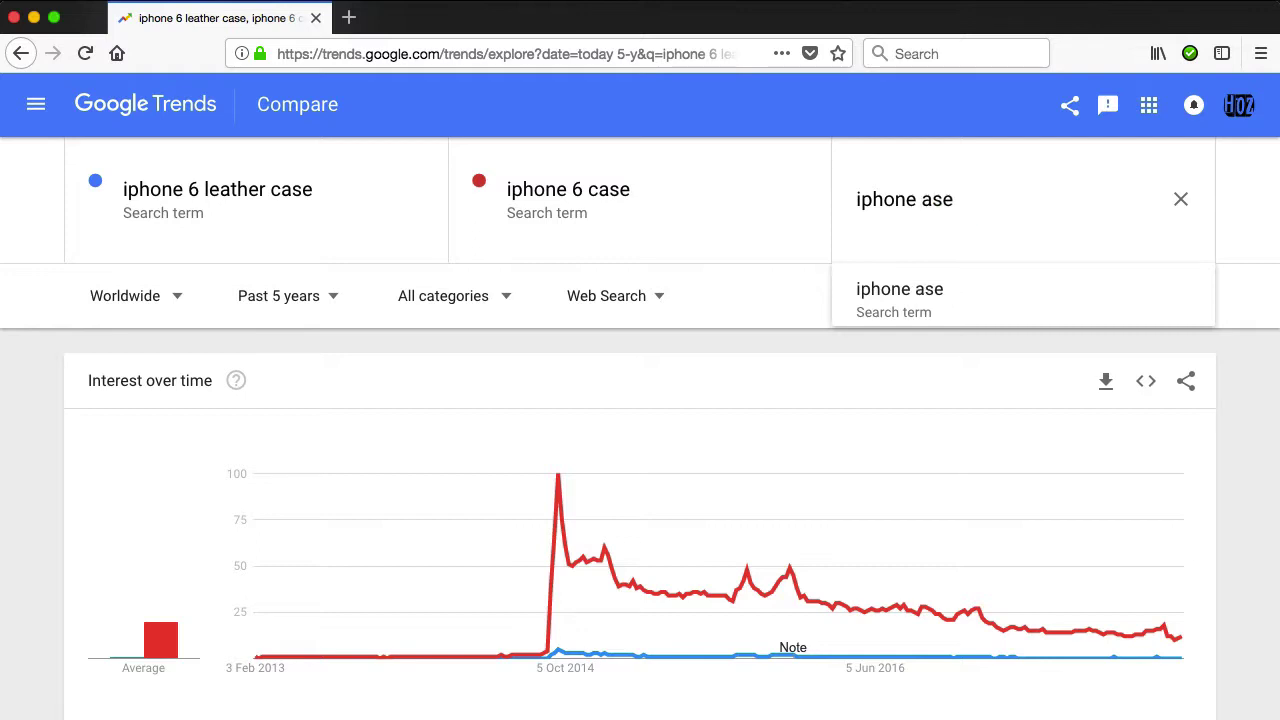
pyautogui.write('5 c')
pyautogui.press('End')
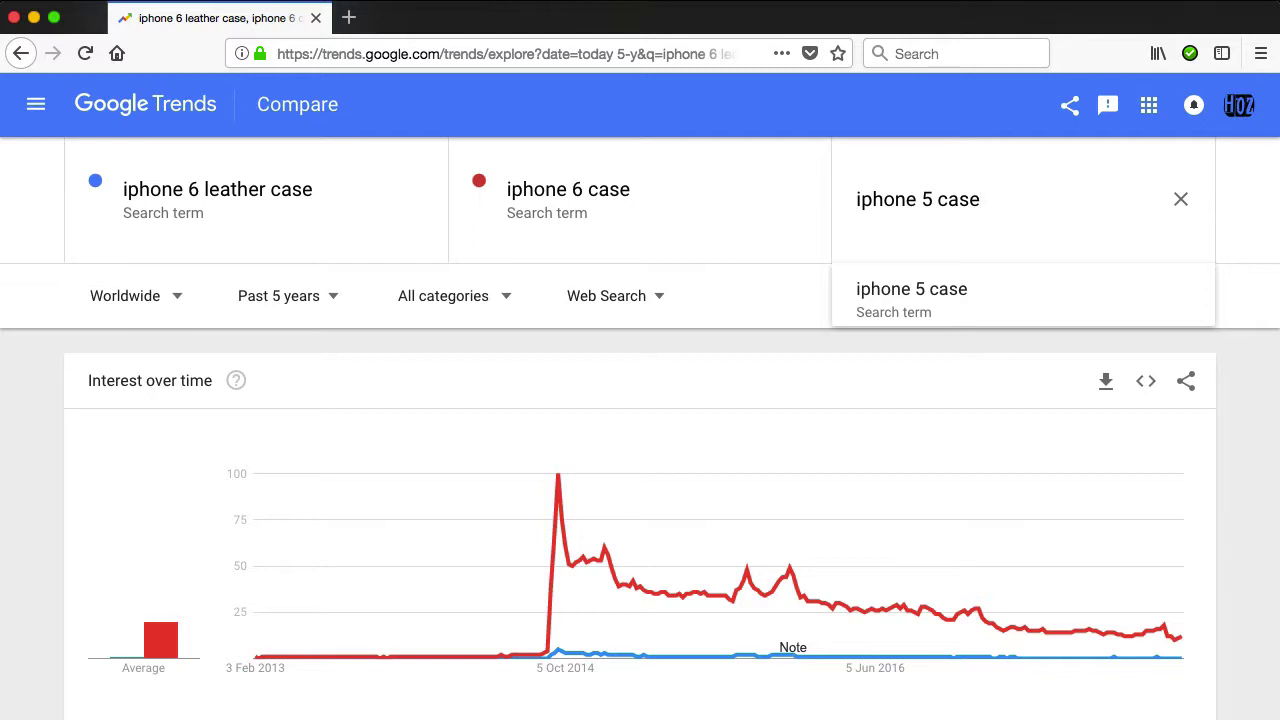
pyautogui.press('Return')
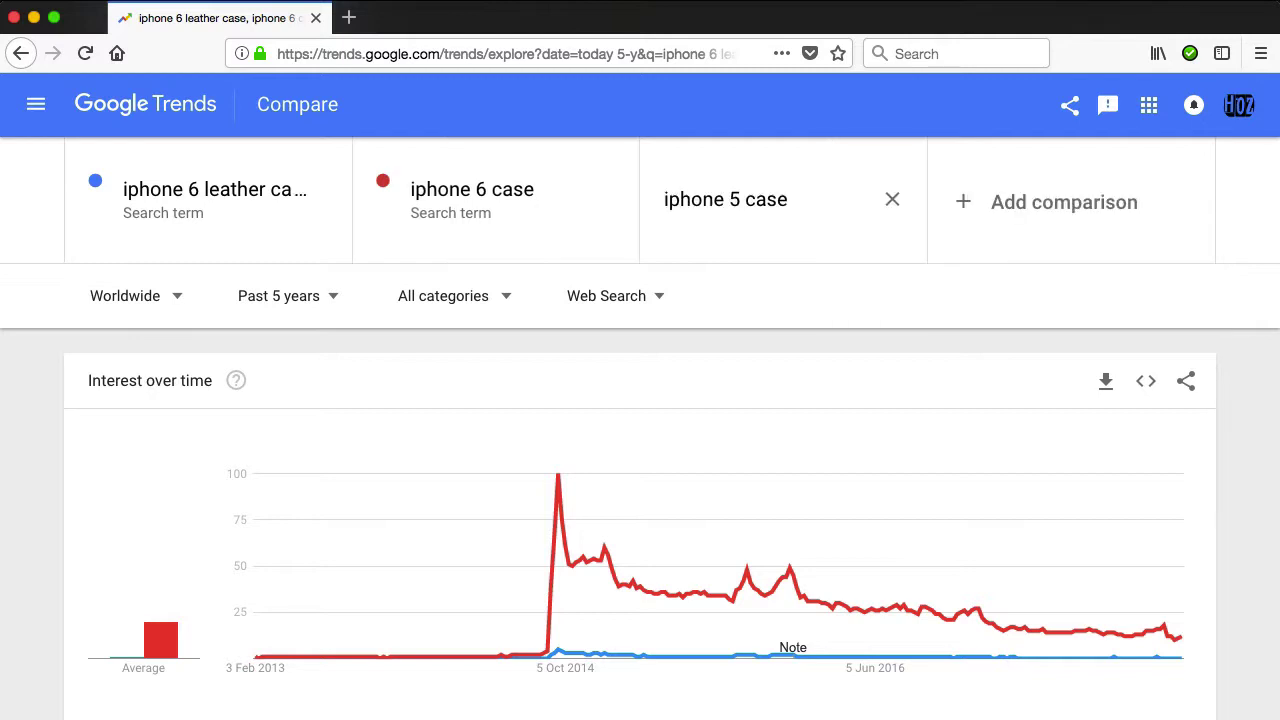
# - Examine the interest over time chart comparing the three case search terms over the past 5 years
pyautogui.scroll(-1, 910, 535)
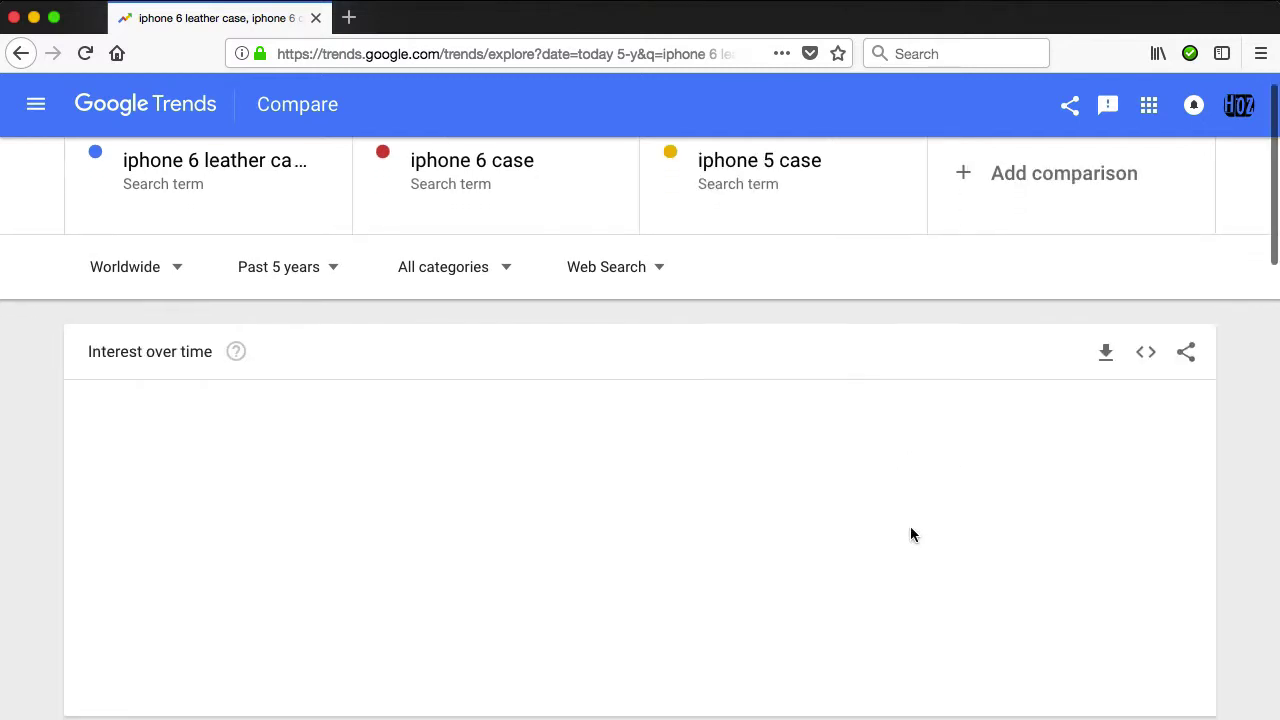
pyautogui.scroll(1, 910, 535)
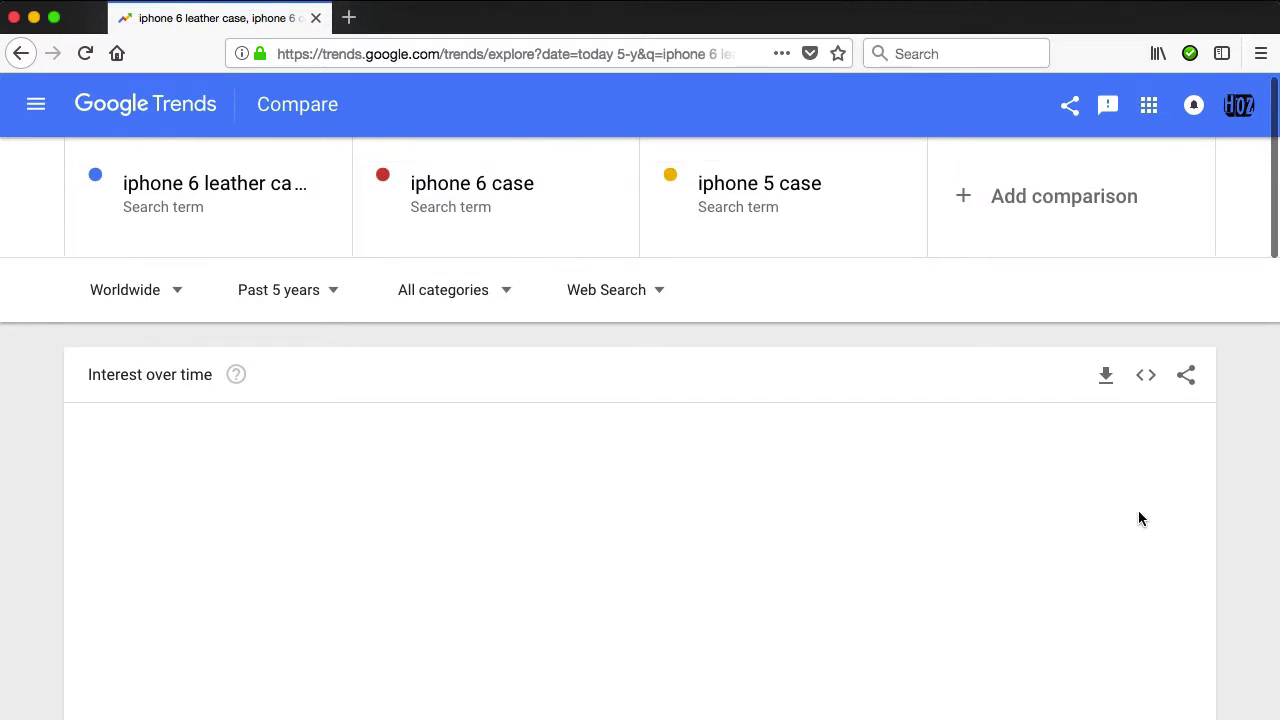
pyautogui.scroll(-1, 1243, 560)
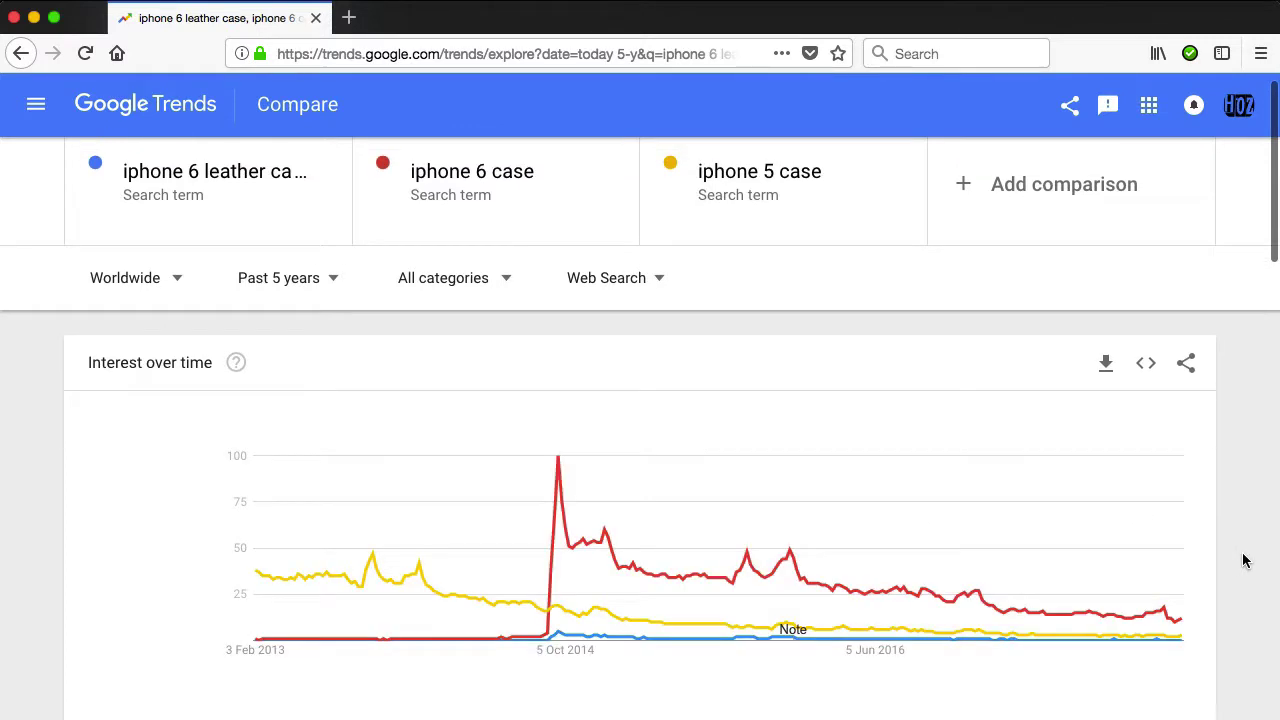
pyautogui.scroll(1, 958, 527)
pyautogui.moveTo(958, 527)
pyautogui.scroll(-1, 958, 527)
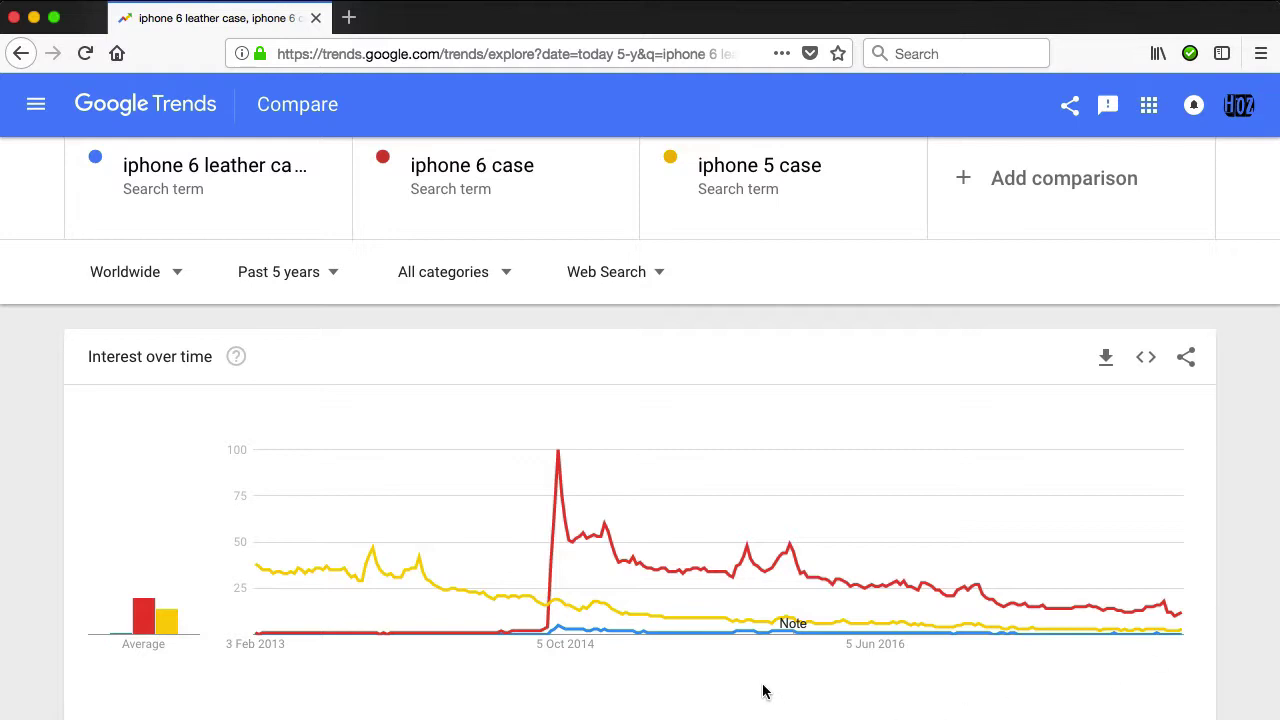
pyautogui.scroll(1, 760, 687)
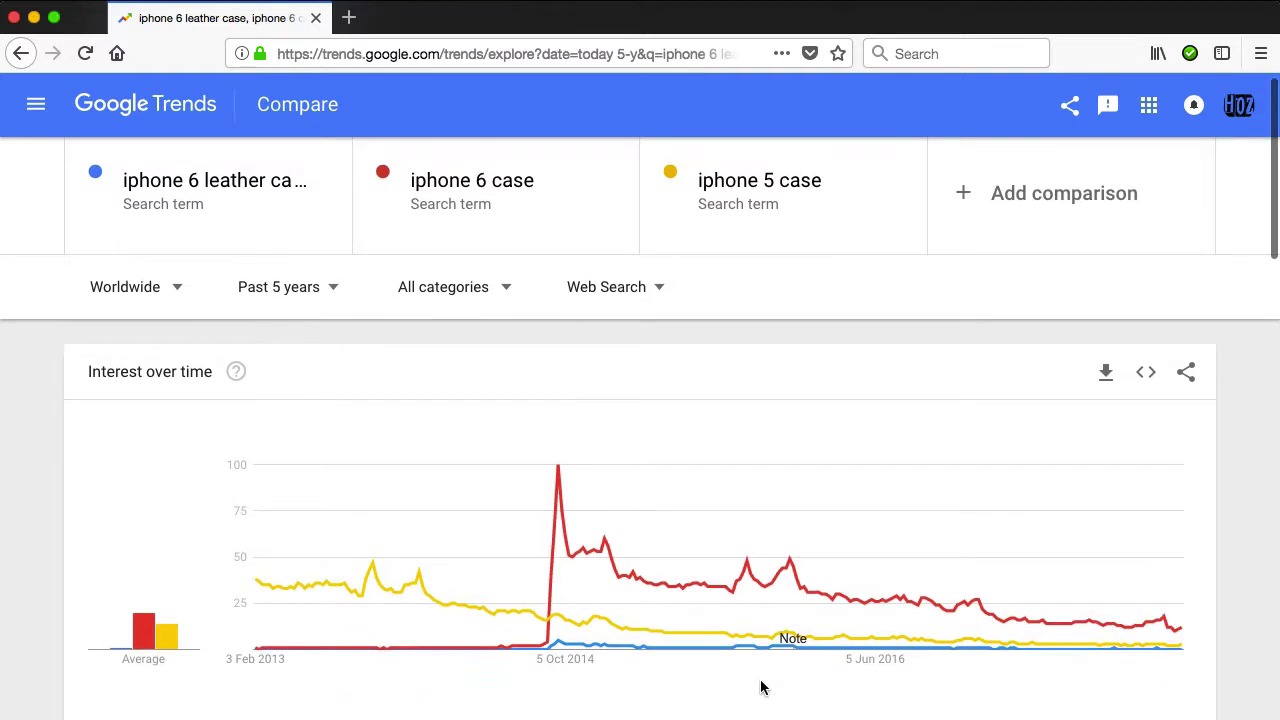
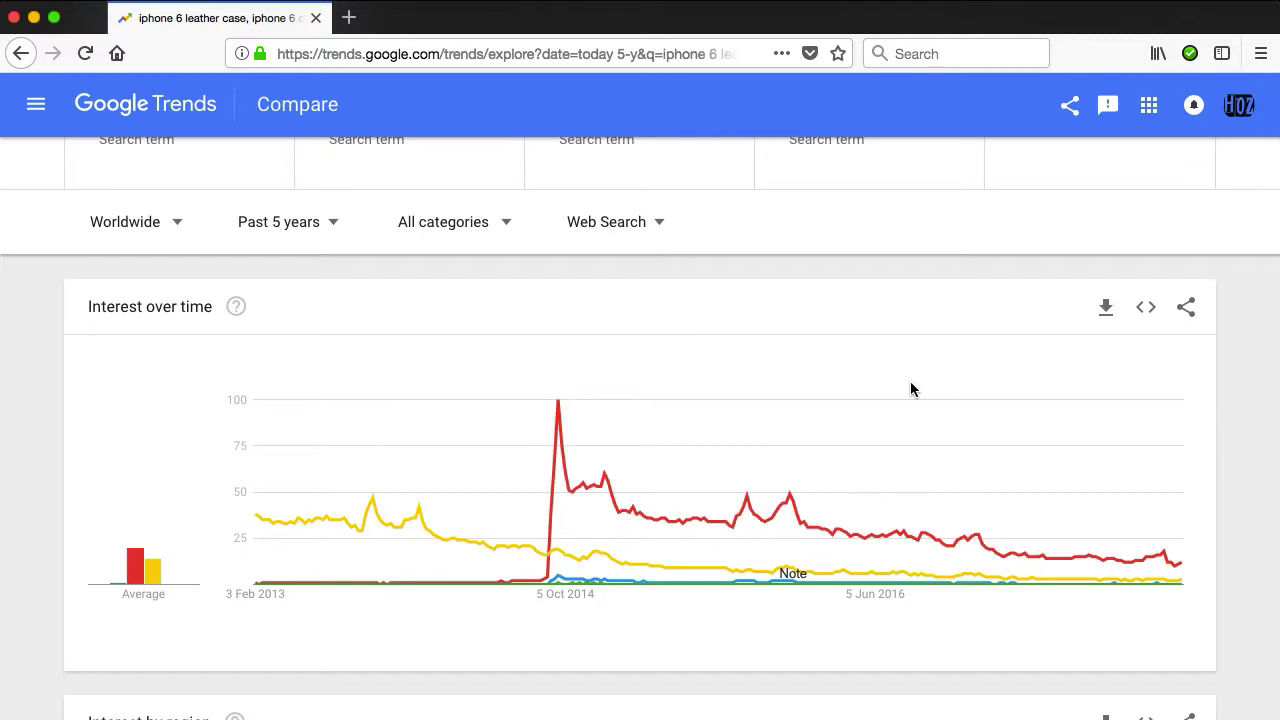
# - Remove "iphone 5 case" and "iphone 6 case" from the comparison and view the chart for the remaining two leather terms
pyautogui.scroll(2, 906, 409)
pyautogui.moveTo(669, 240)
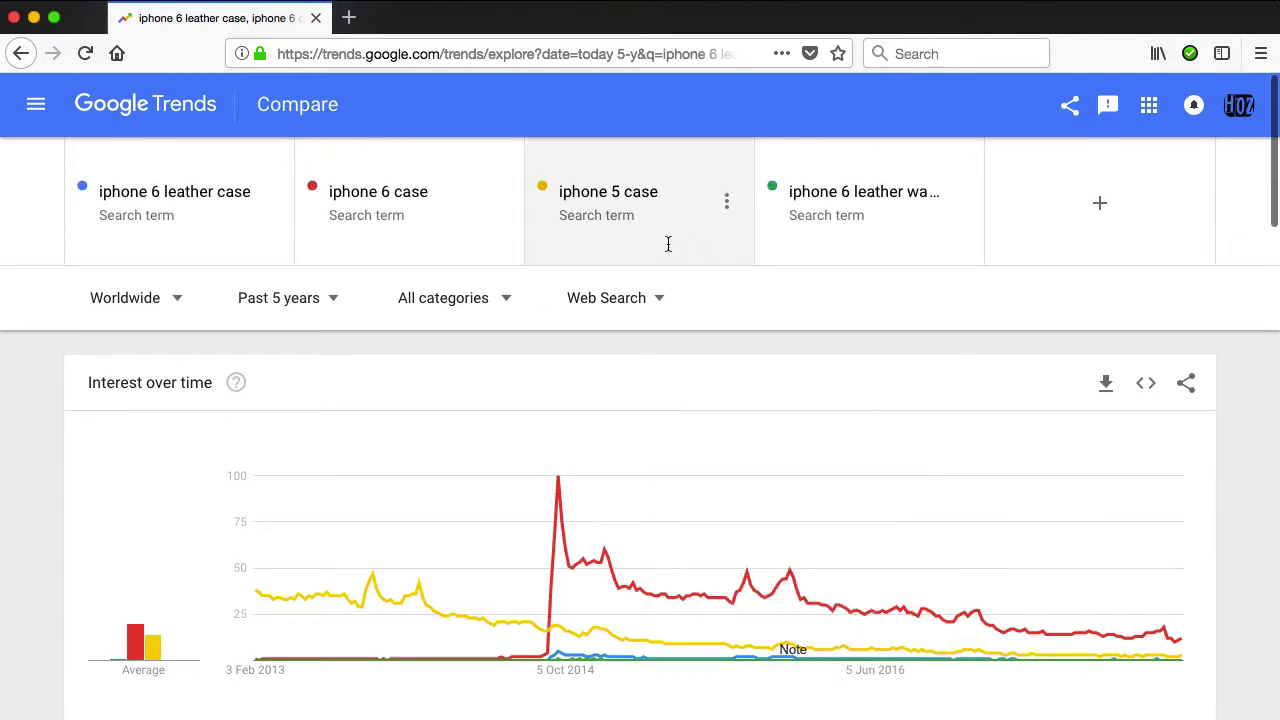
pyautogui.click(725, 203)
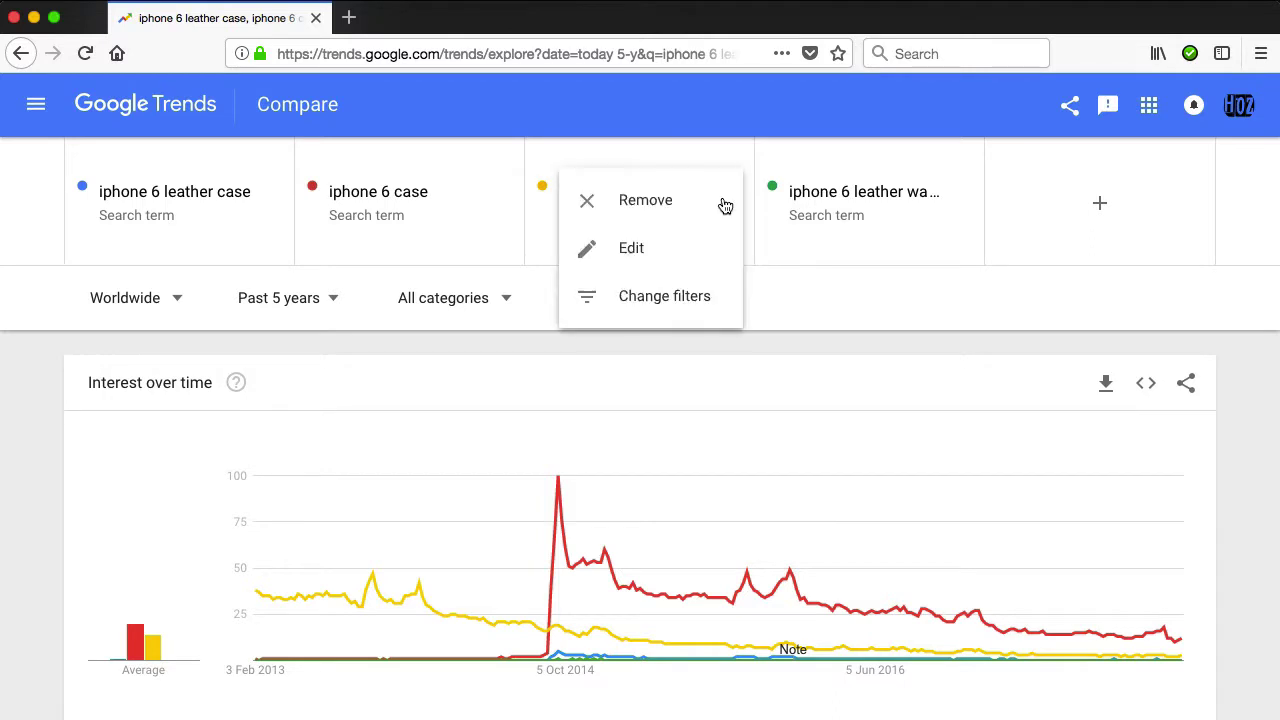
pyautogui.click(662, 202)
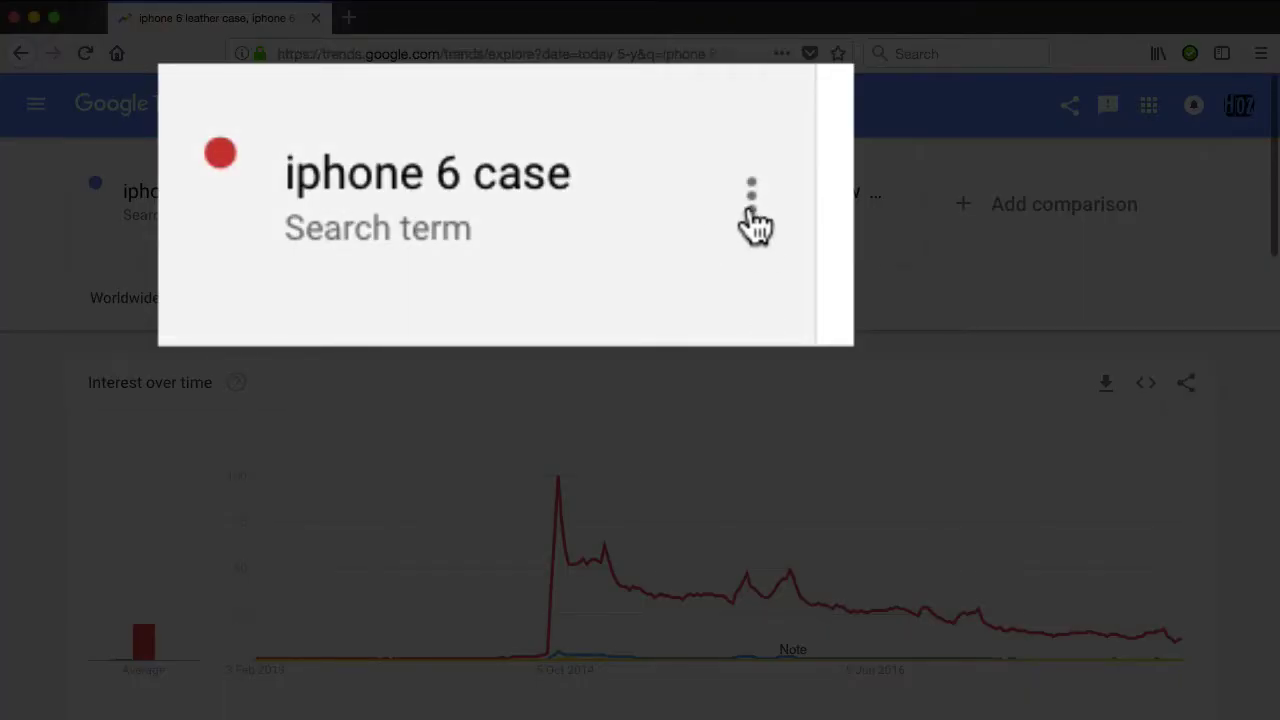
pyautogui.click(750, 215)
pyautogui.click(625, 192)
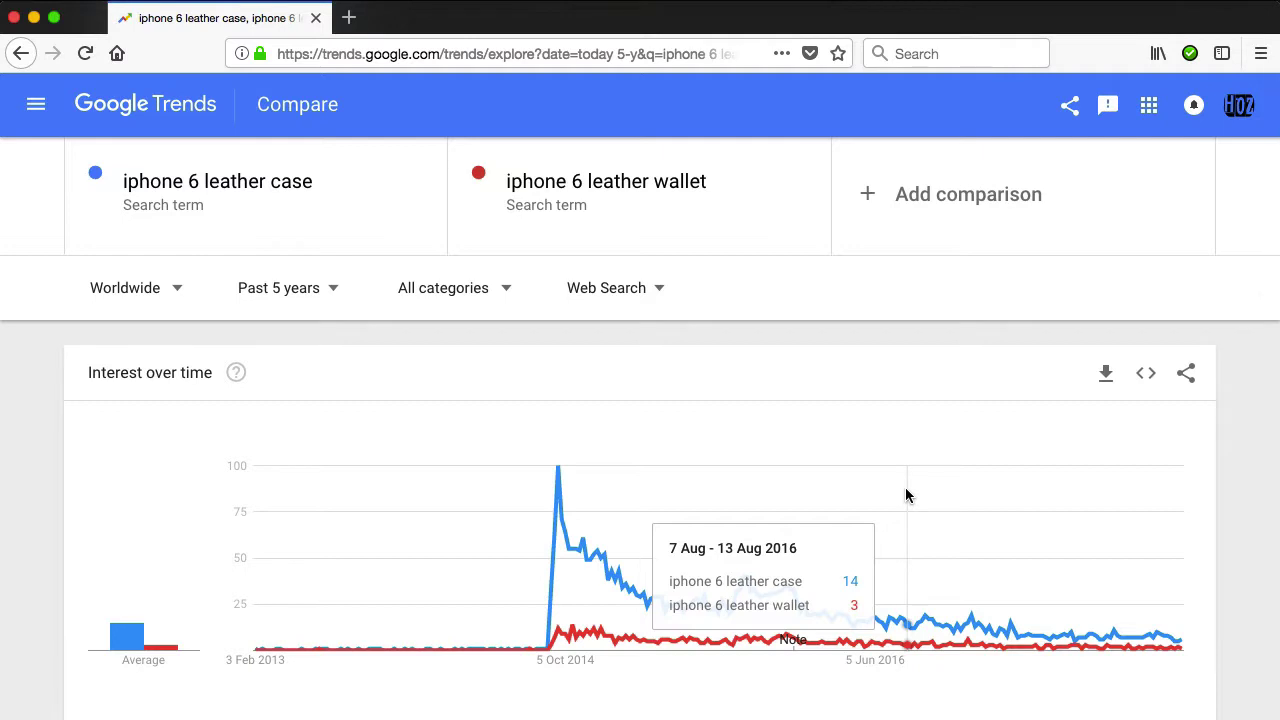
pyautogui.moveTo(1164, 488)
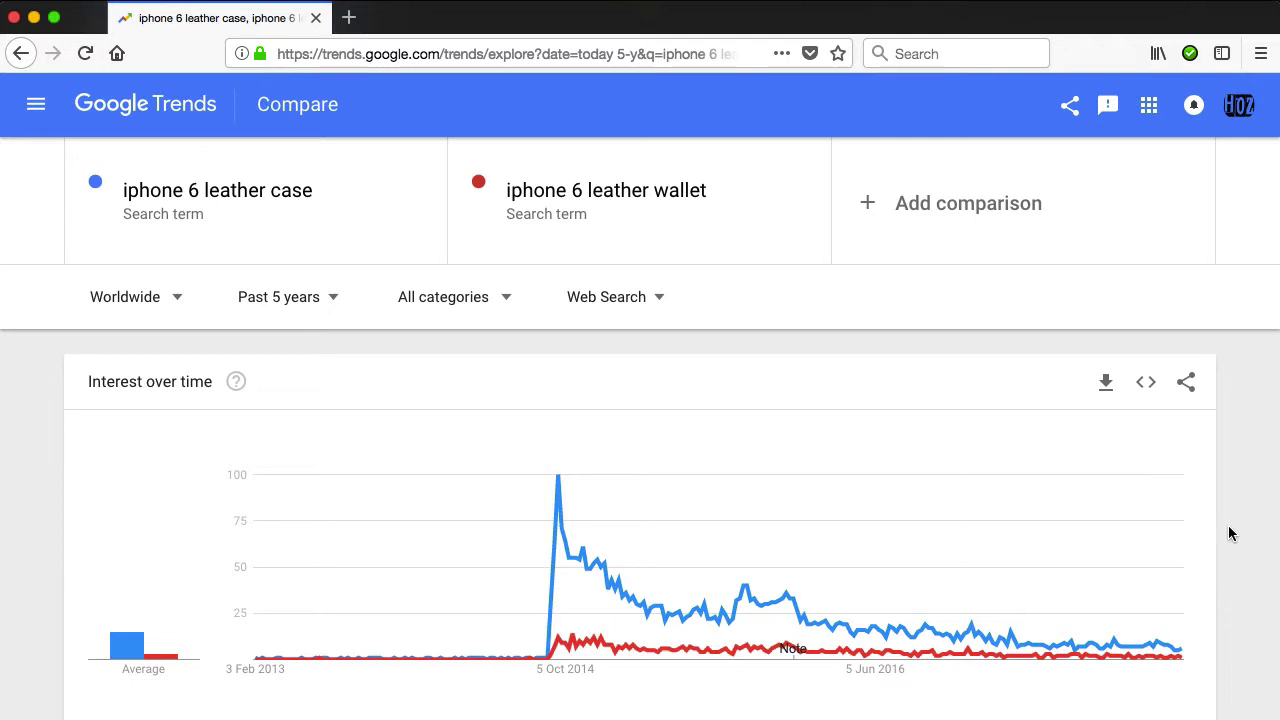
# - View the available time ranges and the customised time range settings, leaving the comparison's time range as it is
pyautogui.click(330, 300)
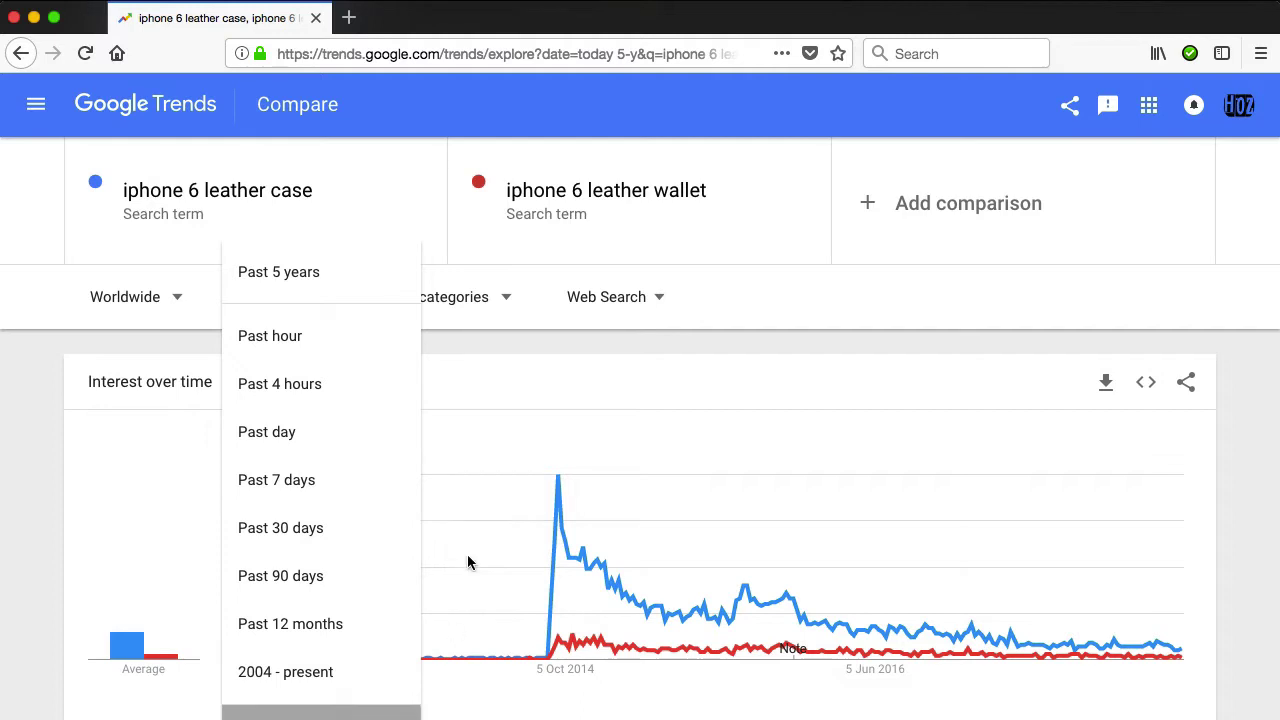
pyautogui.click(573, 503)
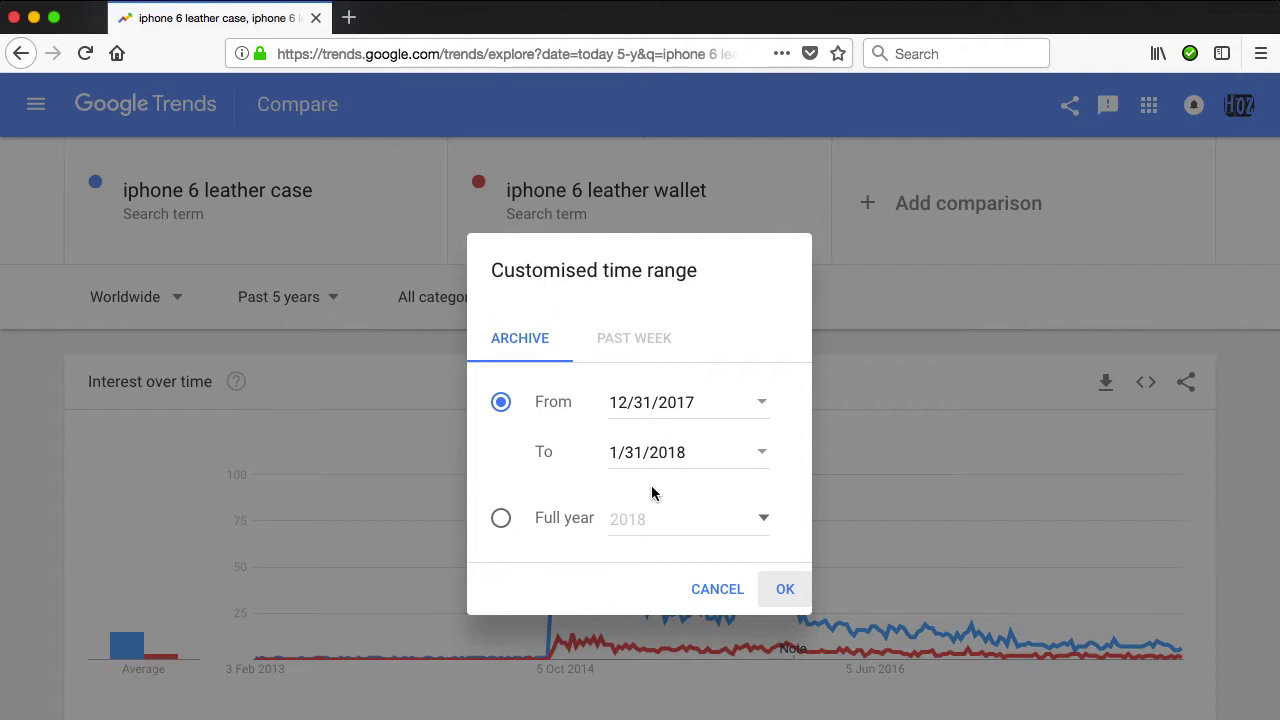
pyautogui.click(714, 591)
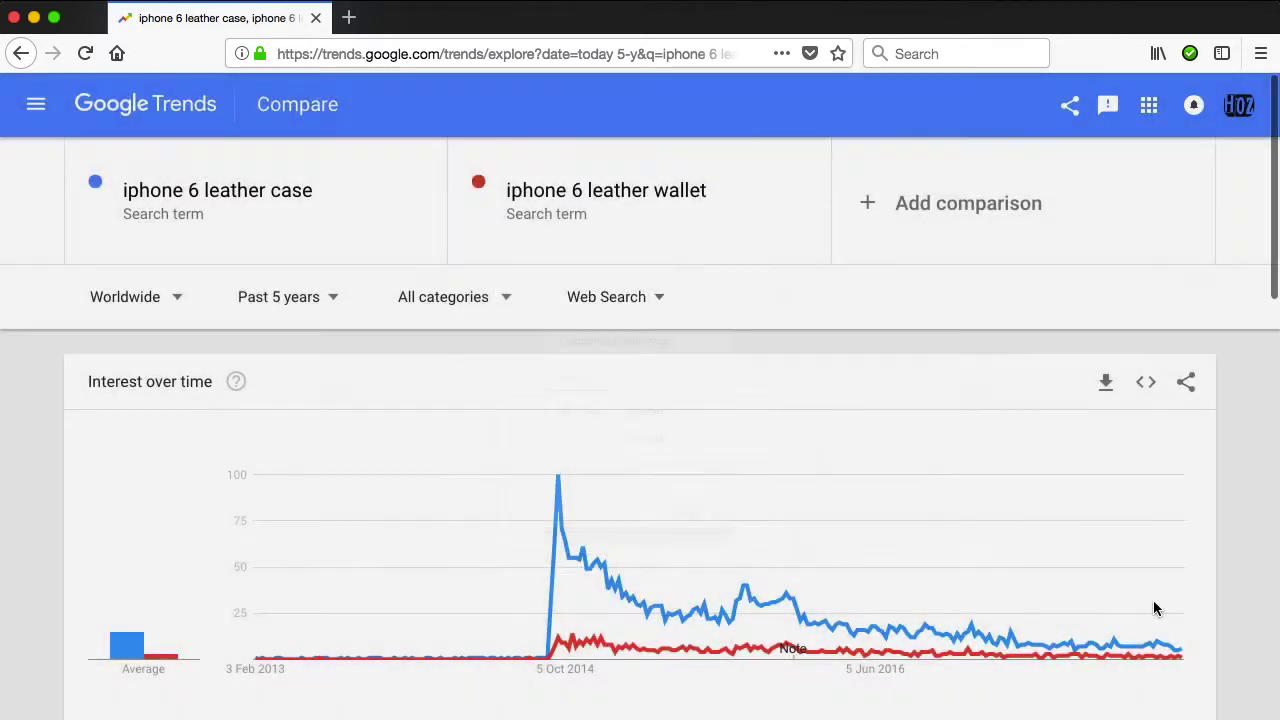